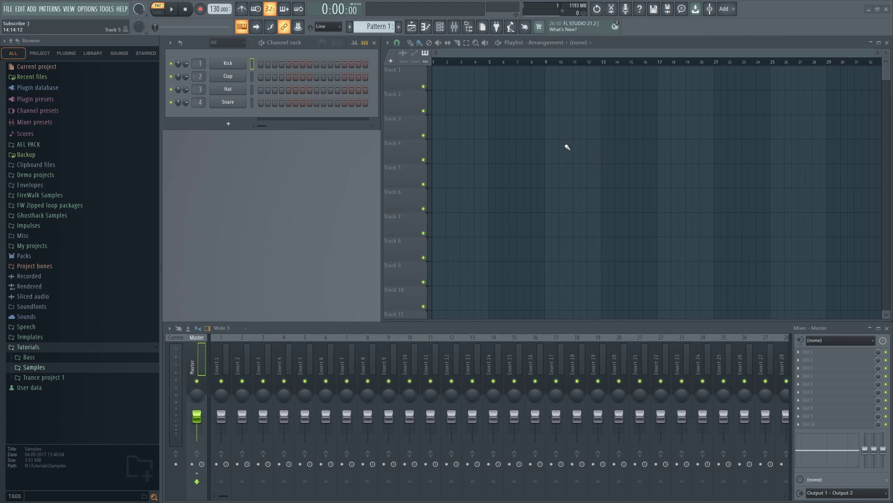
# Close the channel rack and drag the Playlist's left edge to widen it above the mixer.
pyautogui.click(375, 43)
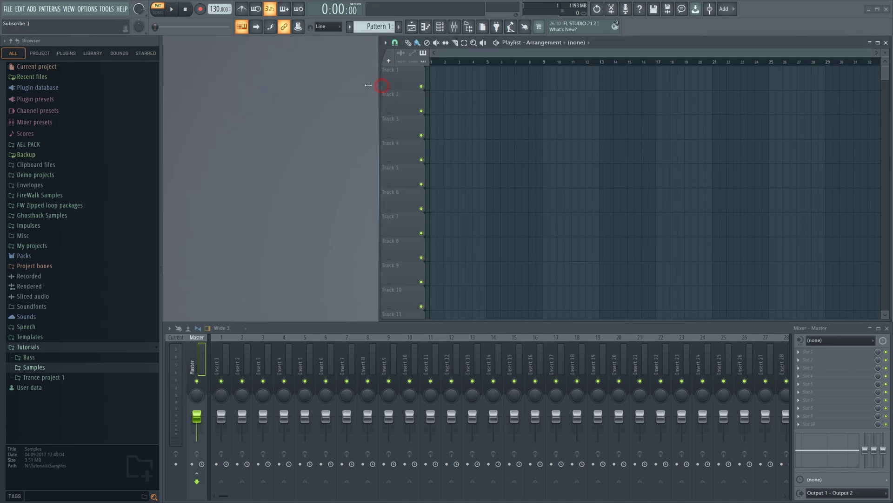
pyautogui.moveTo(384, 84); pyautogui.dragTo(164, 101)
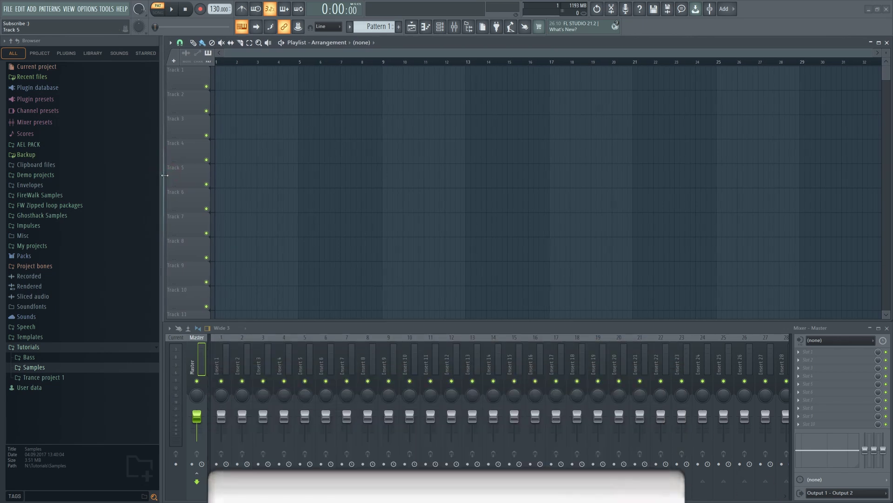
# Solo DRUMS, BASS, INSTRUMENTS and VOCAL in turn, then unsolo all four and stop playback.
pyautogui.moveTo(166, 174); pyautogui.dragTo(163, 175)
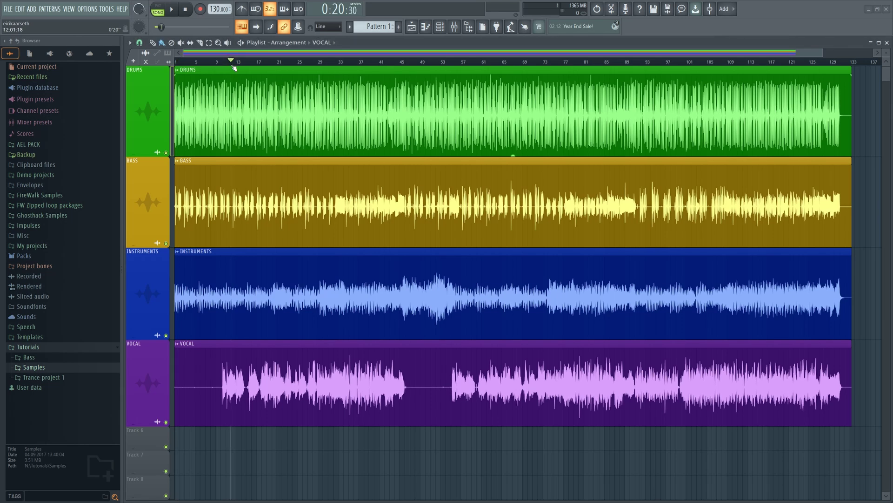
pyautogui.rightClick(166, 152)
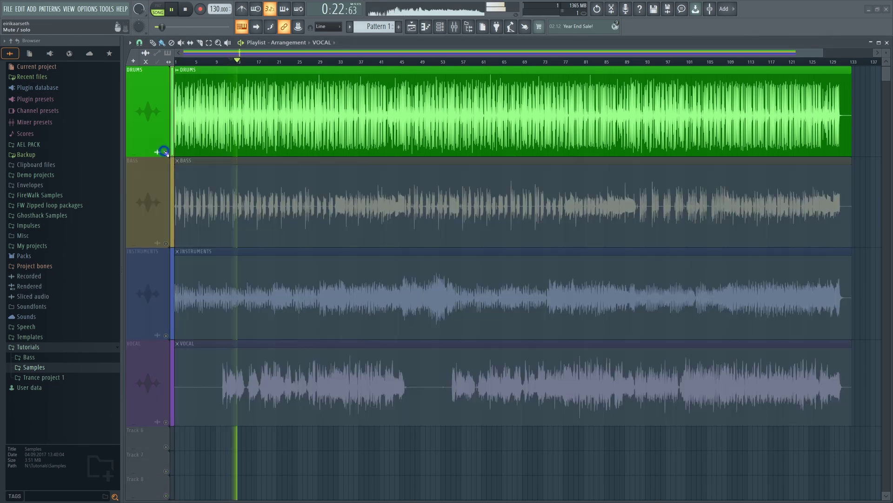
pyautogui.rightClick(166, 243)
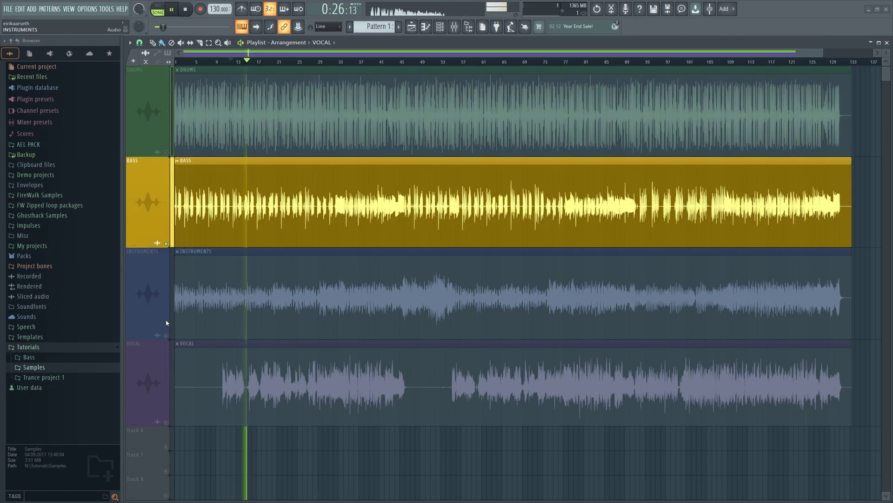
pyautogui.rightClick(167, 335)
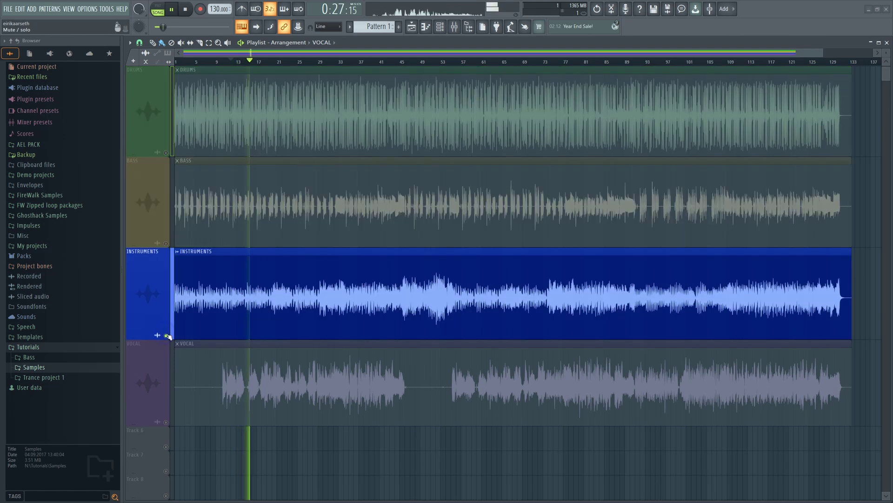
pyautogui.rightClick(166, 422)
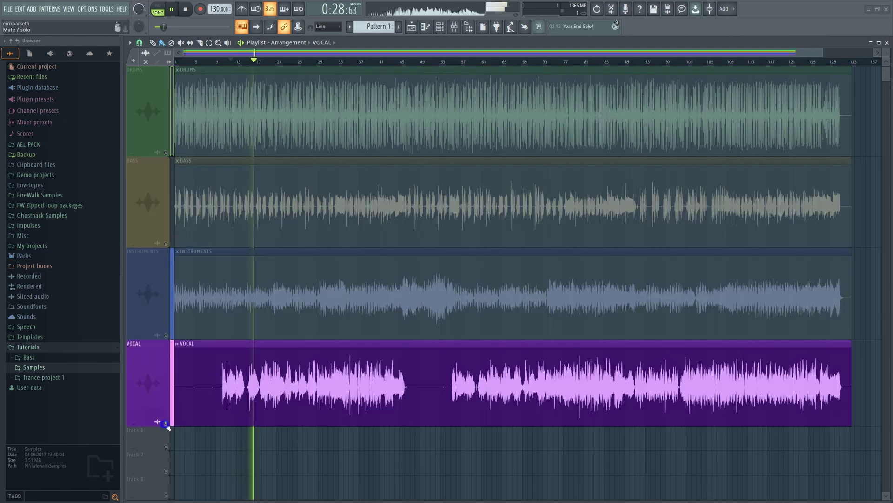
pyautogui.rightClick(166, 335)
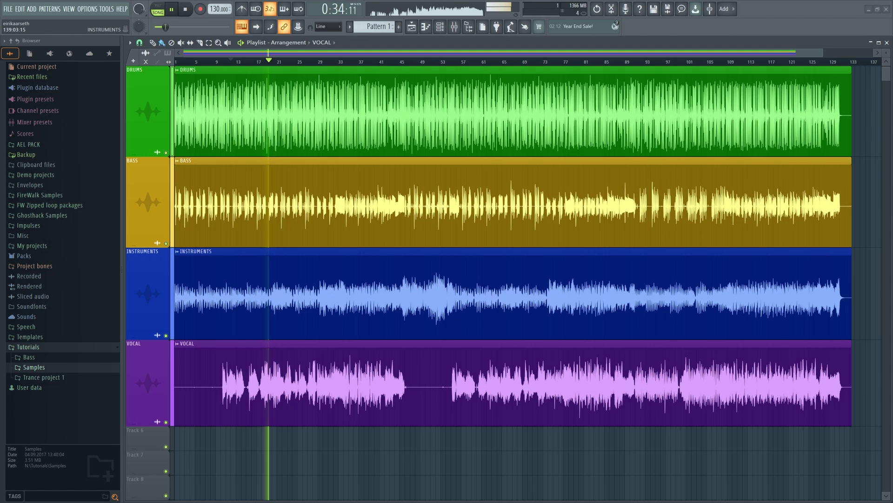
pyautogui.press('space')
# Enlarge Track 1 and drop the 'Ice & Fire - King Canyon' song from Explorer onto it.
pyautogui.hotkey('alt', 'Tab')
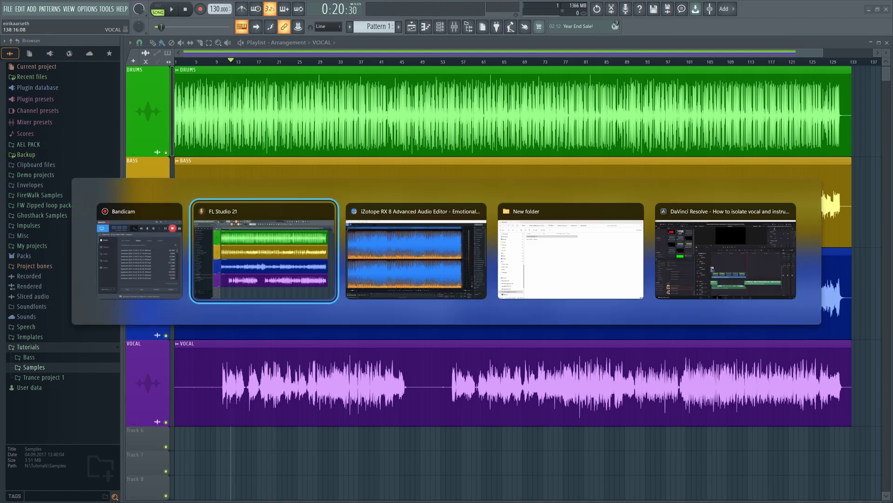
pyautogui.hotkey('alt', 'Tab')
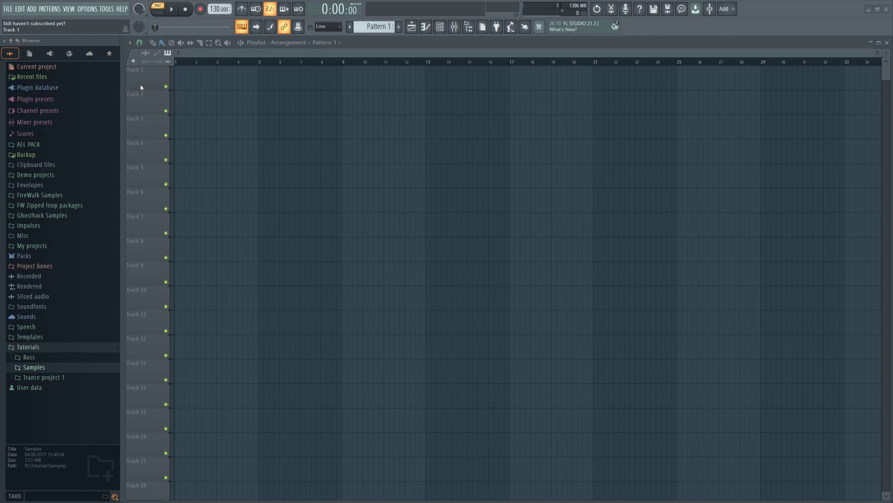
pyautogui.moveTo(141, 87); pyautogui.dragTo(143, 163)
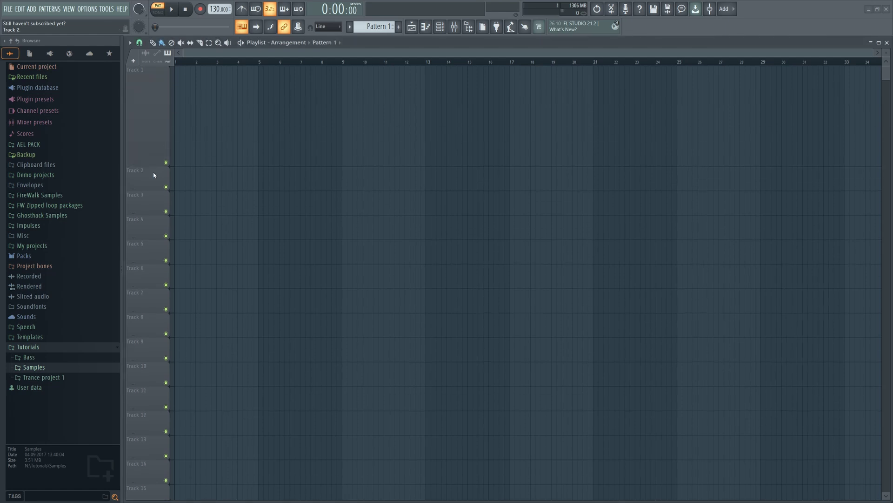
pyautogui.hotkey('alt', 'Tab')
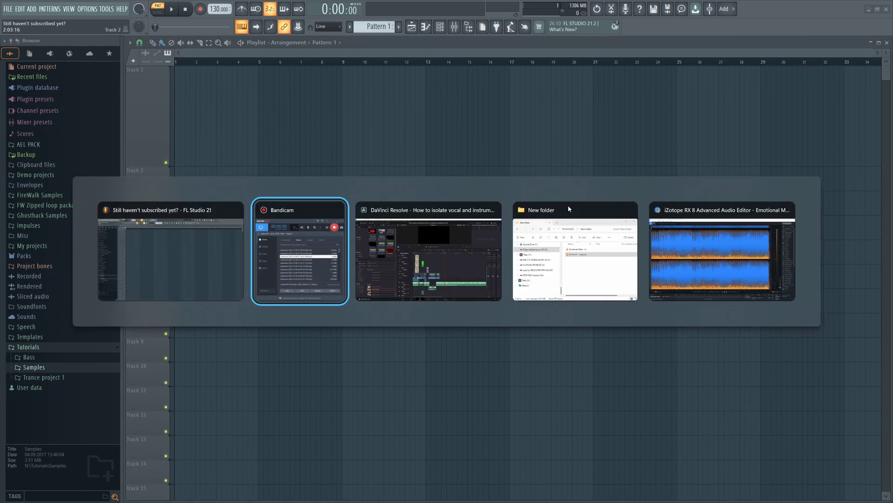
pyautogui.click(575, 229)
pyautogui.moveTo(480, 286); pyautogui.dragTo(199, 153)
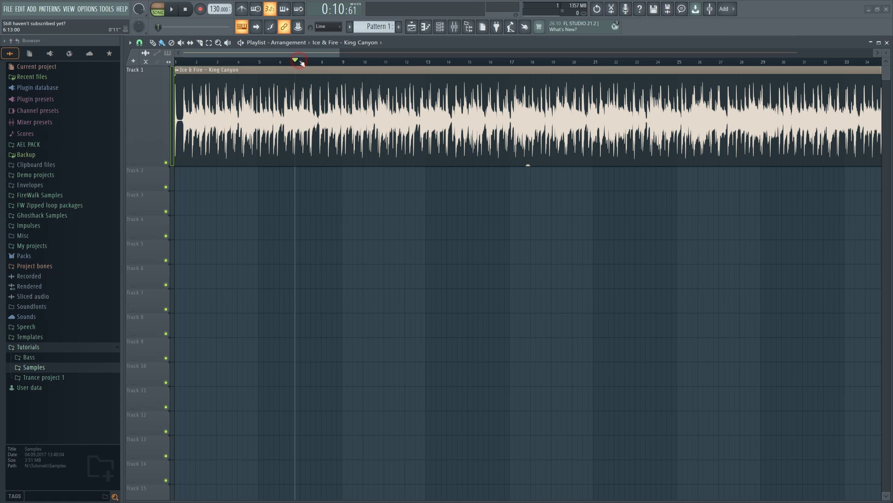
# Play and then stop the King Canyon clip to preview it.
pyautogui.press('space')
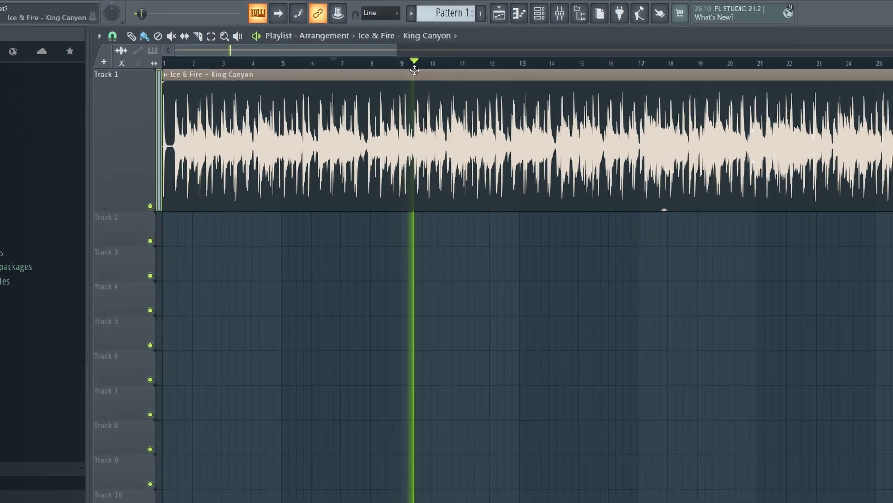
pyautogui.press('space')
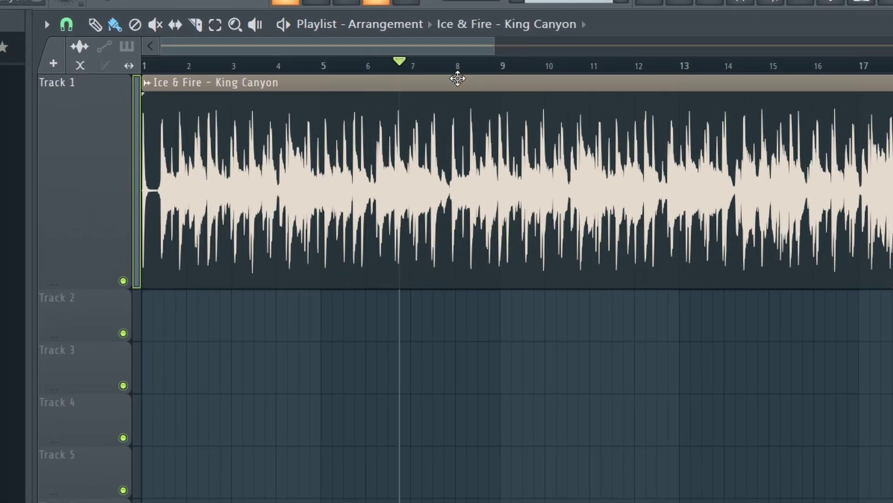
# Run Extract stems from sample on the King Canyon clip with drums, bass, instruments and vocals ticked.
pyautogui.rightClick(145, 98)
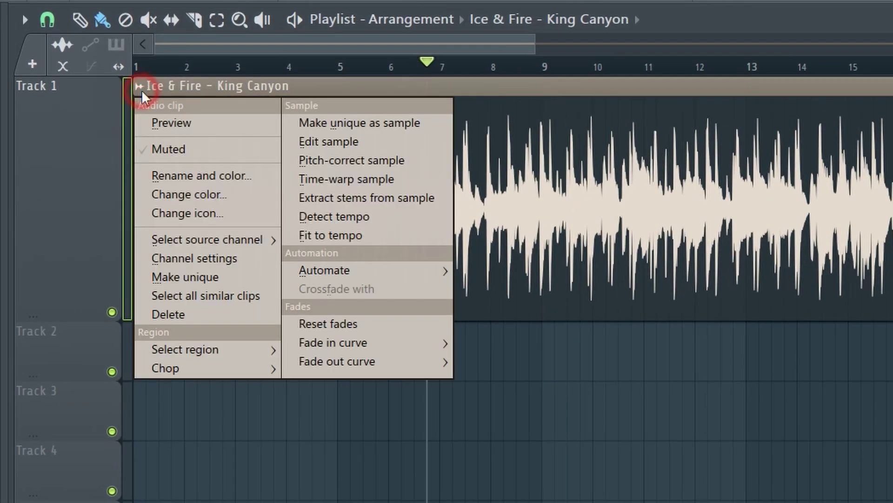
pyautogui.click(403, 200)
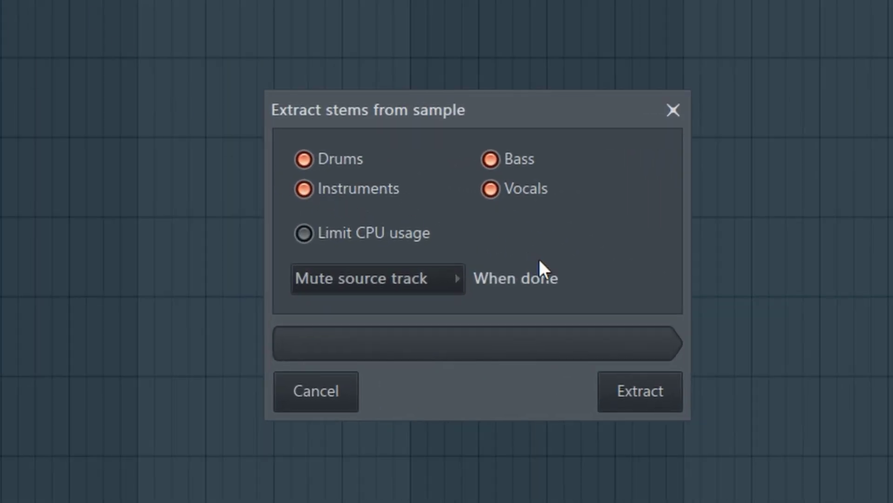
pyautogui.click(641, 404)
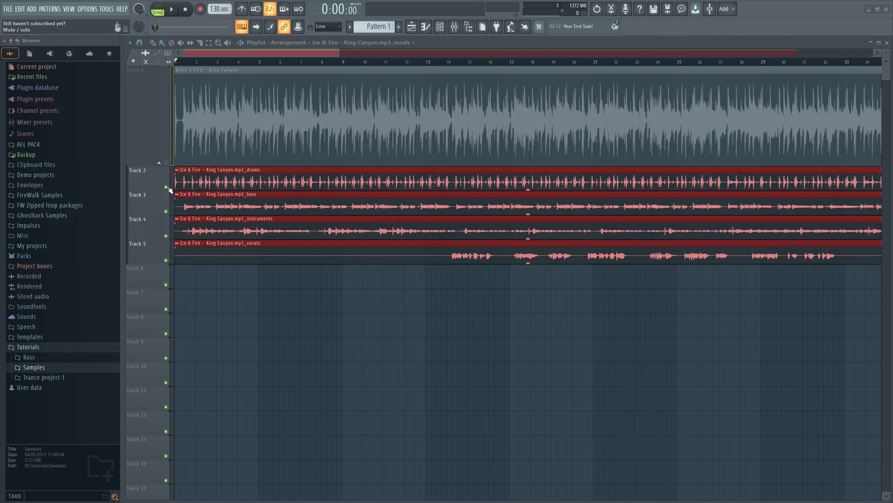
# Solo the drums, bass, instruments and vocals stems on Tracks 2–5 in turn, jumping ahead to bar 15.
pyautogui.rightClick(169, 188)
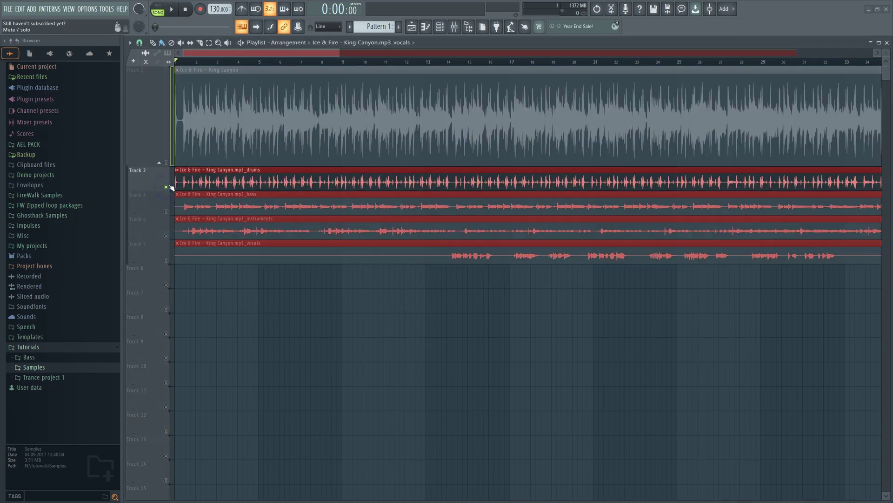
pyautogui.click(201, 63)
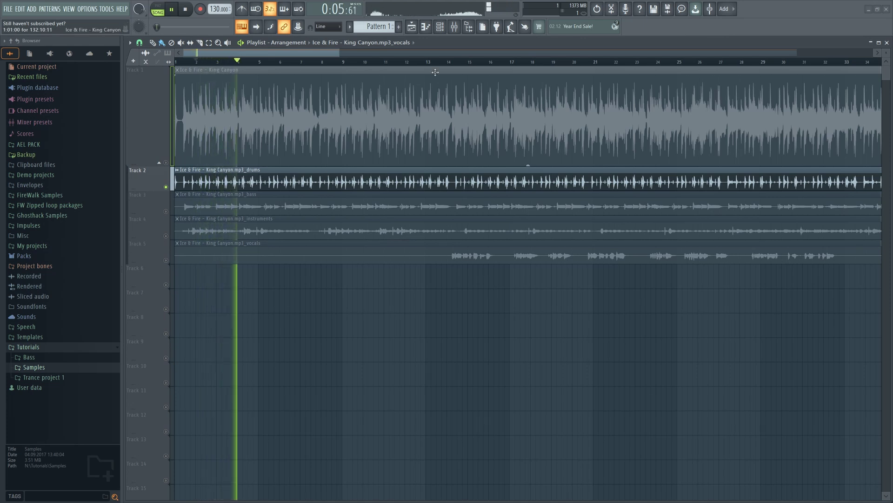
pyautogui.click(474, 61)
pyautogui.rightClick(166, 212)
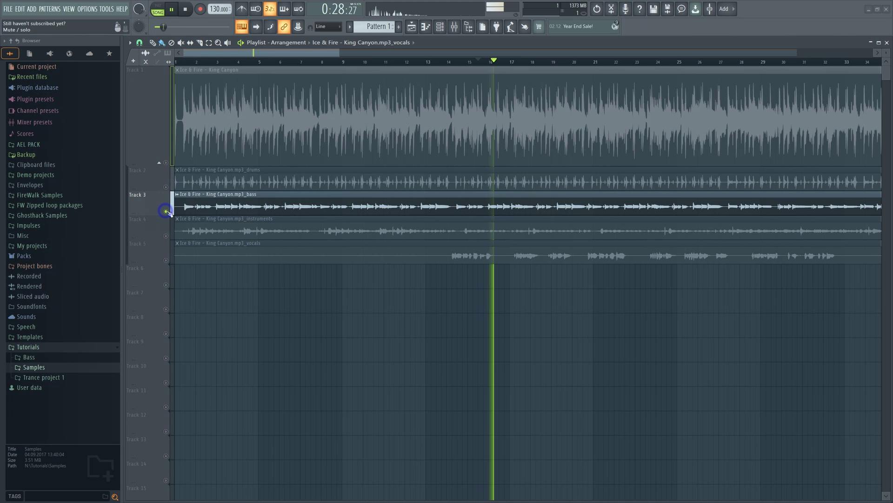
pyautogui.rightClick(166, 236)
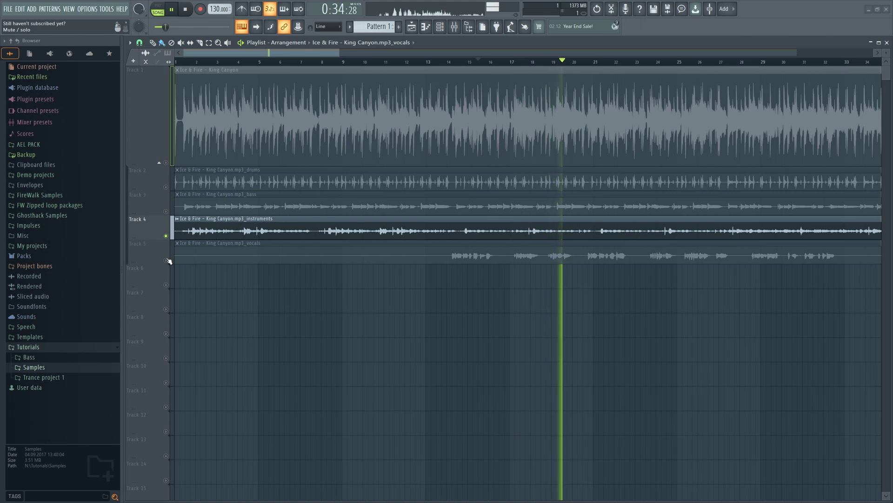
pyautogui.rightClick(166, 260)
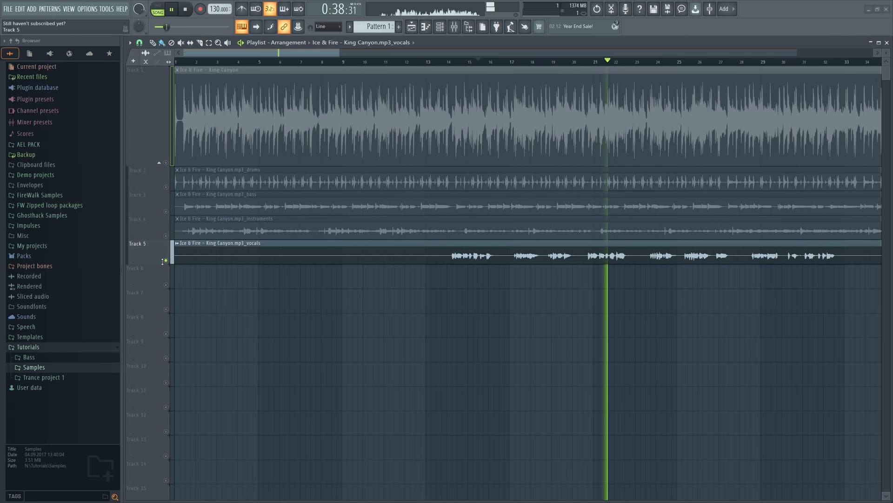
# Delete the Track 1 song clip, re-solo each stem, and end with drums and vocals playing.
pyautogui.rightClick(200, 144)
pyautogui.click(165, 186)
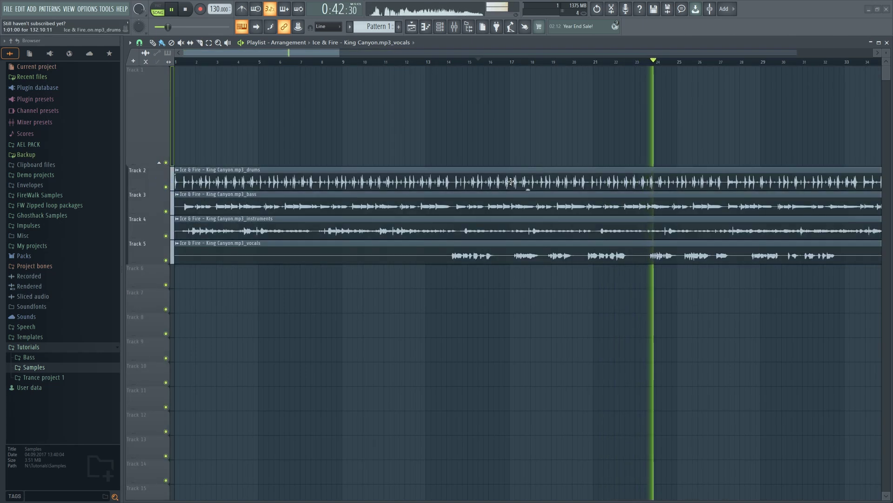
pyautogui.rightClick(166, 187)
pyautogui.rightClick(166, 211)
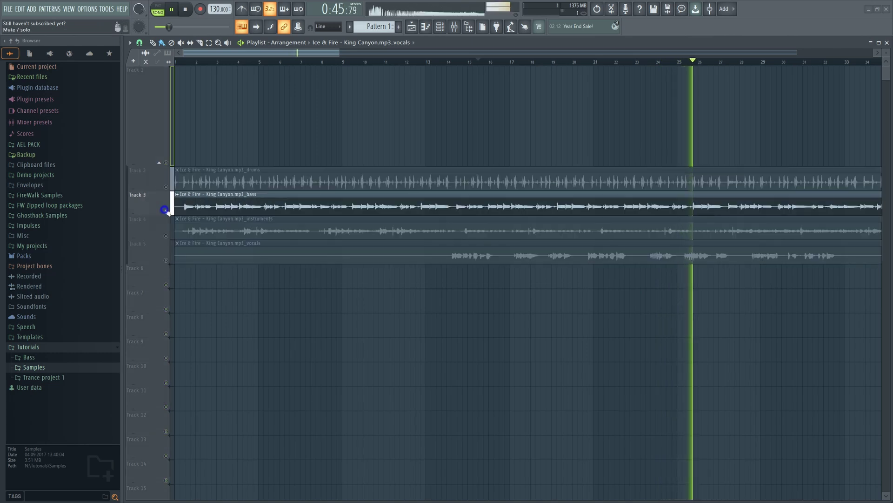
pyautogui.rightClick(166, 236)
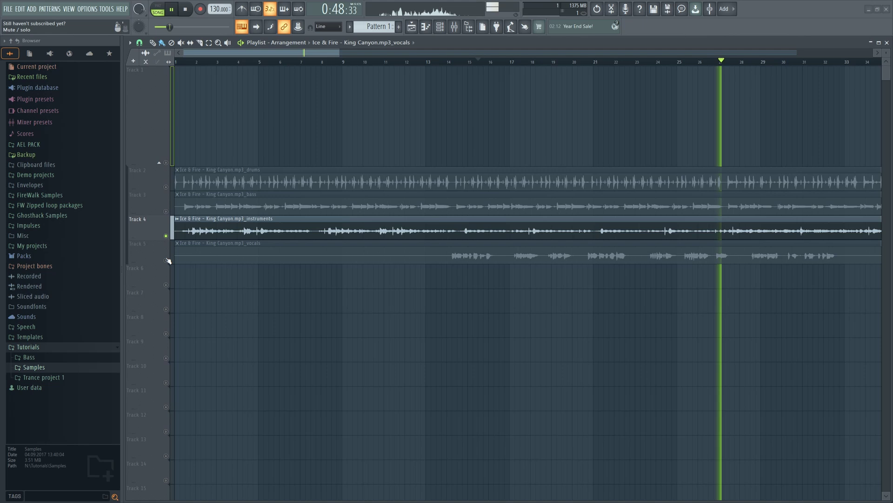
pyautogui.rightClick(166, 261)
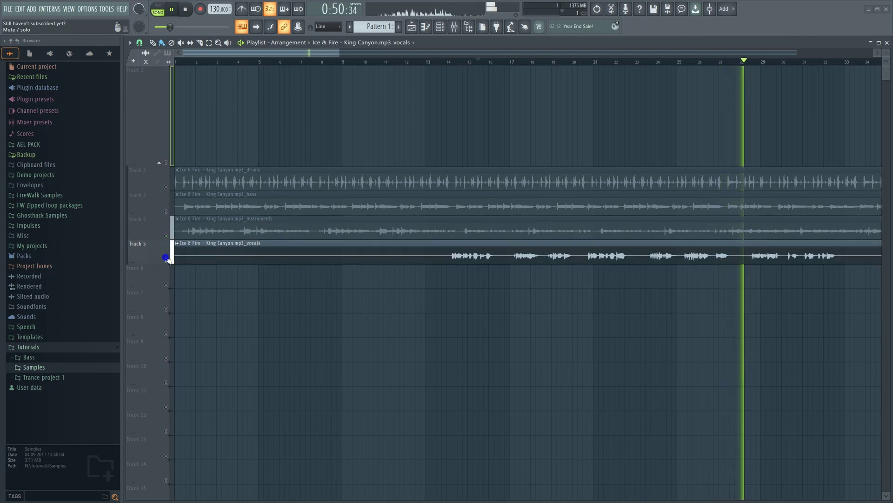
pyautogui.click(166, 211)
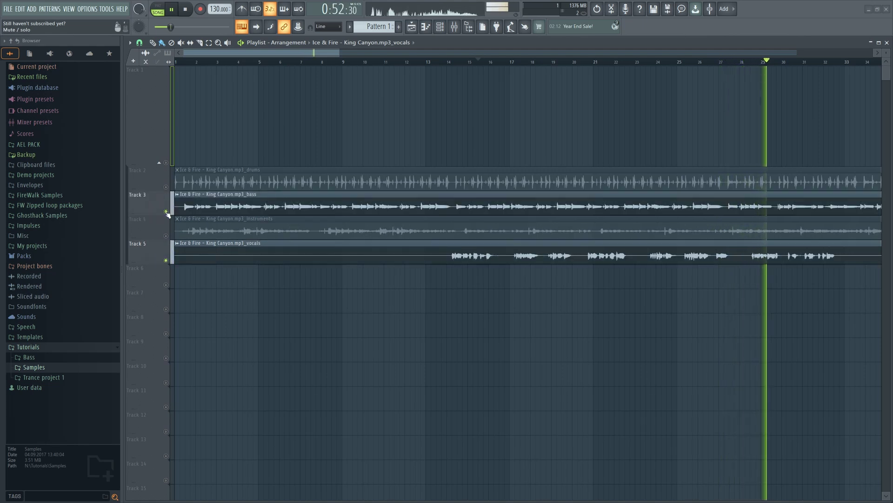
pyautogui.click(165, 212)
pyautogui.click(166, 187)
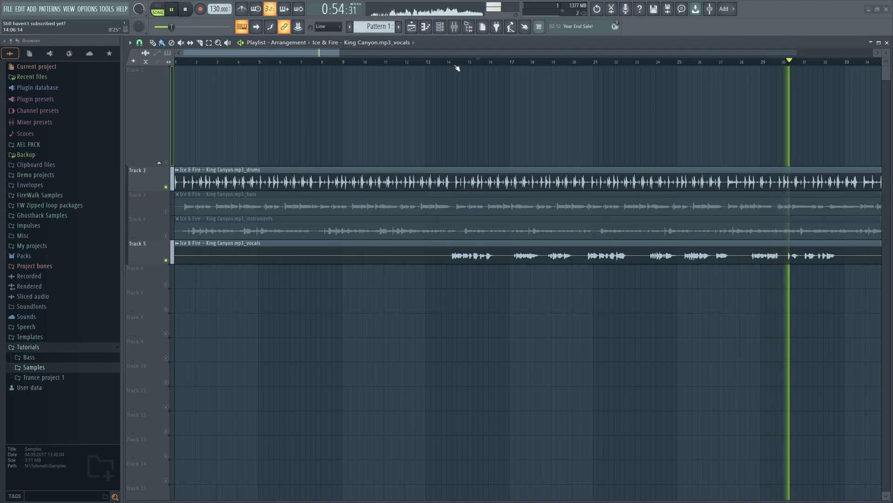
# Unmute bass and instruments, briefly mute drums and bass, then play all four stems from 0:26.
pyautogui.scroll(-3, 484, 67)
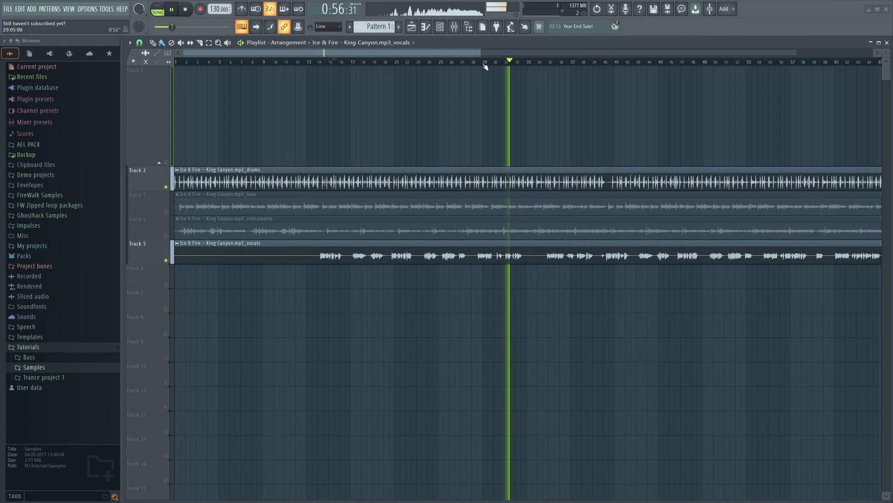
pyautogui.scroll(-2, 485, 67)
pyautogui.click(166, 211)
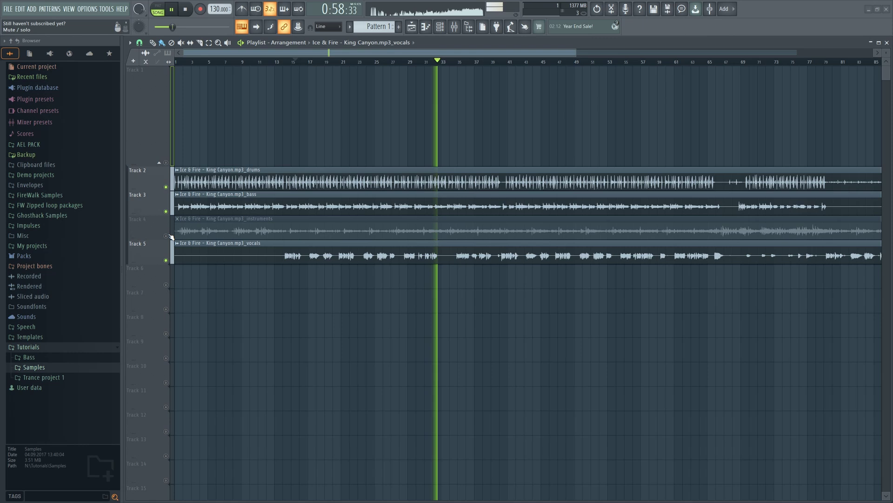
pyautogui.click(166, 236)
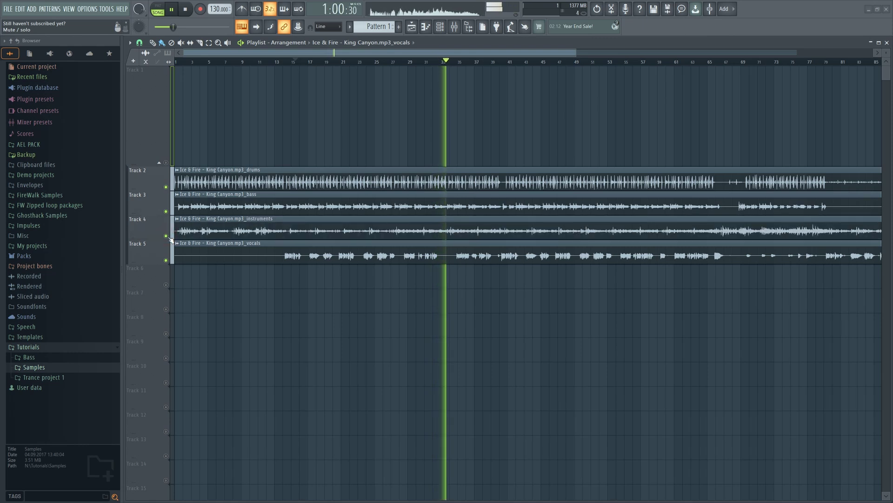
pyautogui.click(166, 212)
pyautogui.click(167, 187)
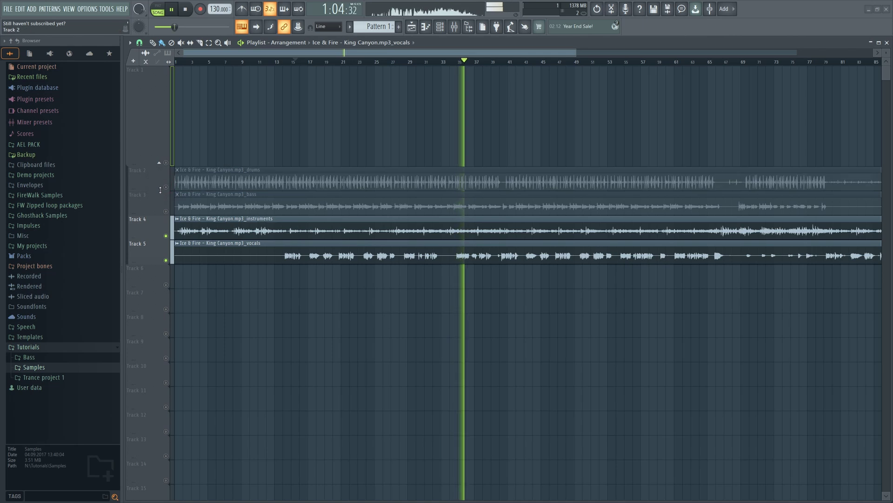
pyautogui.click(166, 187)
pyautogui.click(166, 211)
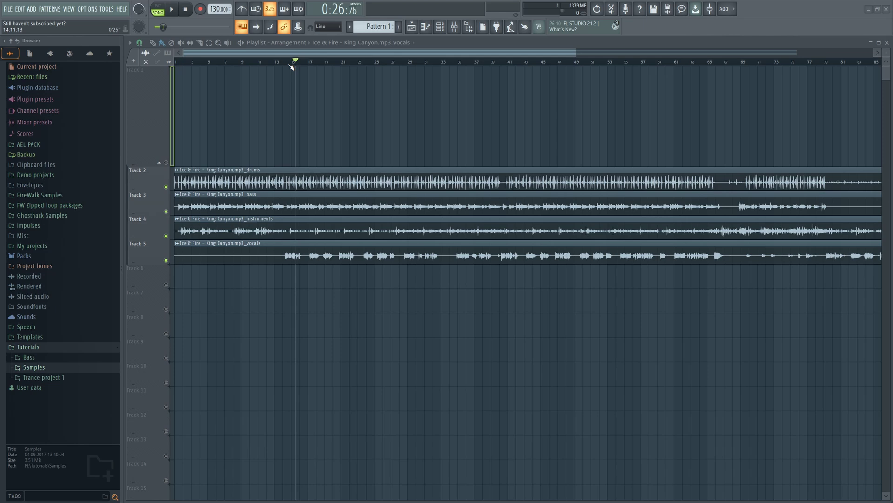
pyautogui.click(170, 10)
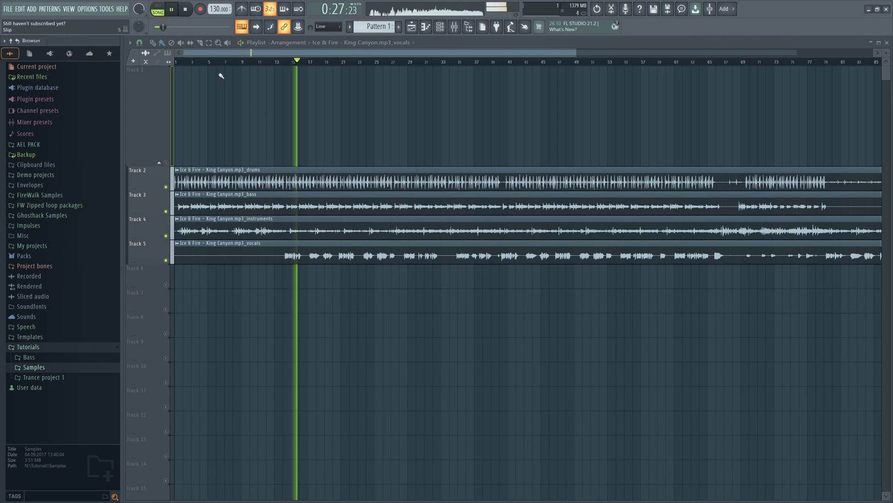
pyautogui.rightClick(308, 252)
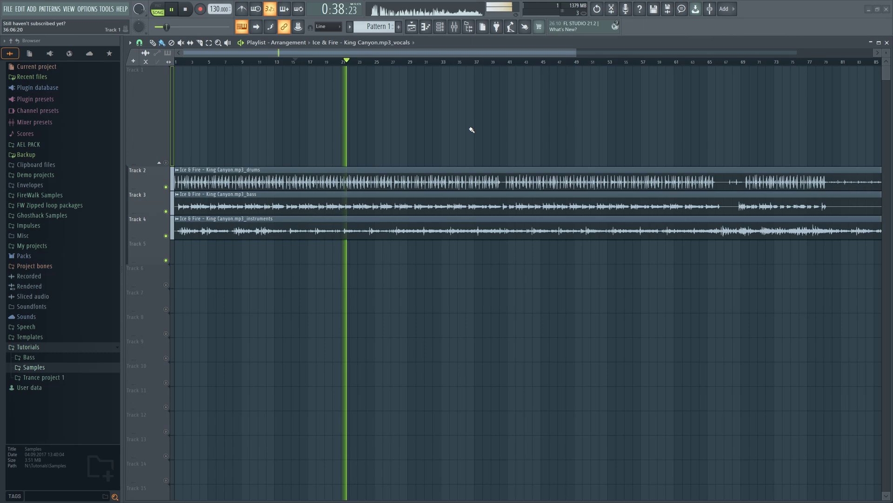
pyautogui.press('space')
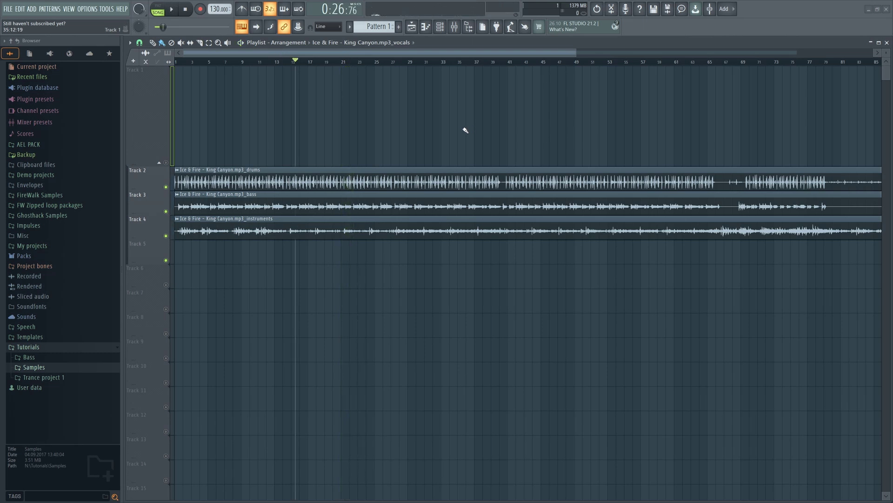
pyautogui.hotkey('ctrl', 'z')
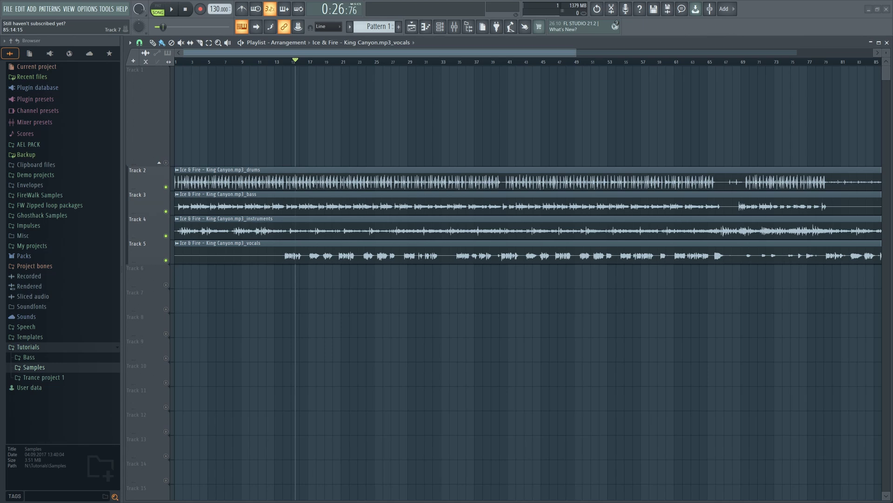
pyautogui.scroll(-4, 421, 63)
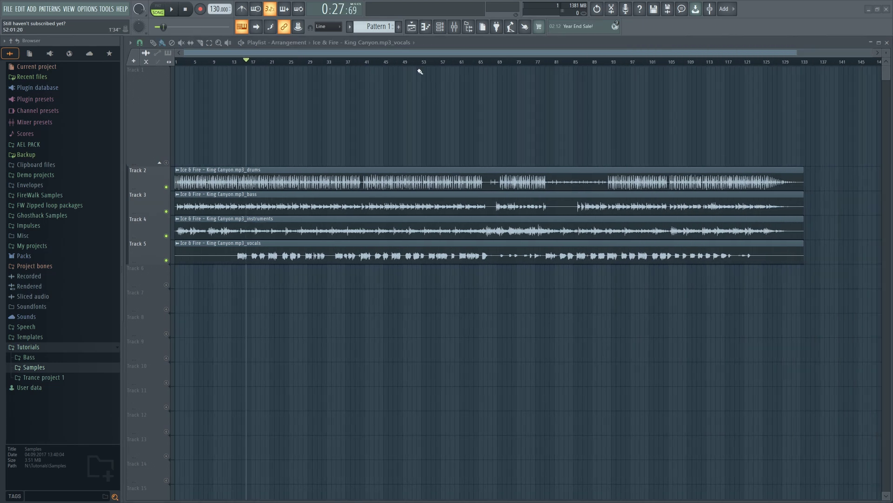
pyautogui.scroll(3, 419, 71)
pyautogui.scroll(-3, 397, 177)
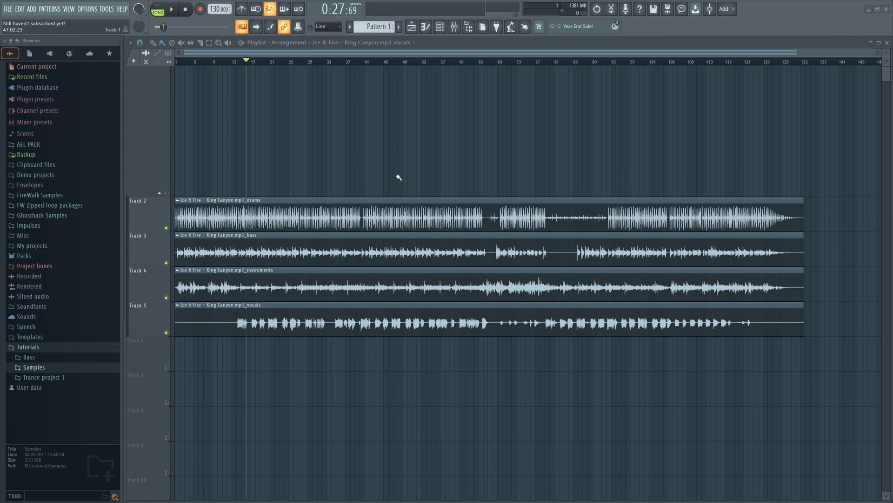
pyautogui.scroll(3, 491, 187)
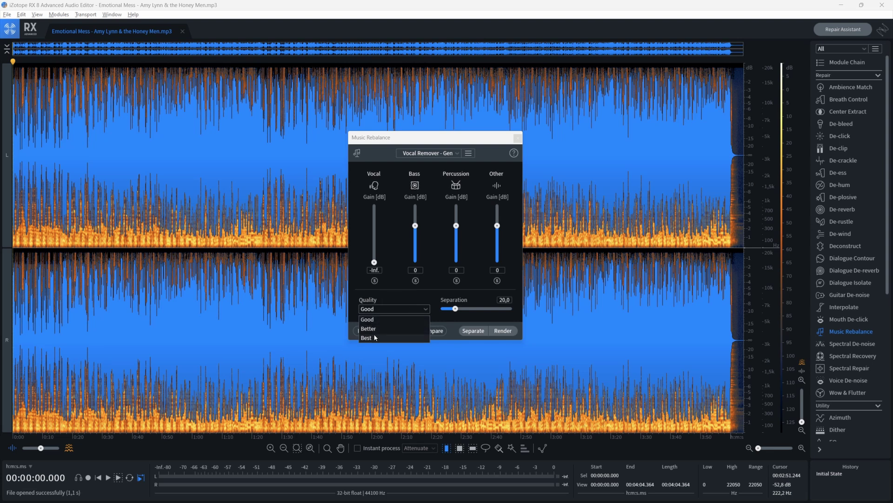
# Set Music Rebalance quality to Best and the Separation slider to 43,9.
pyautogui.click(375, 337)
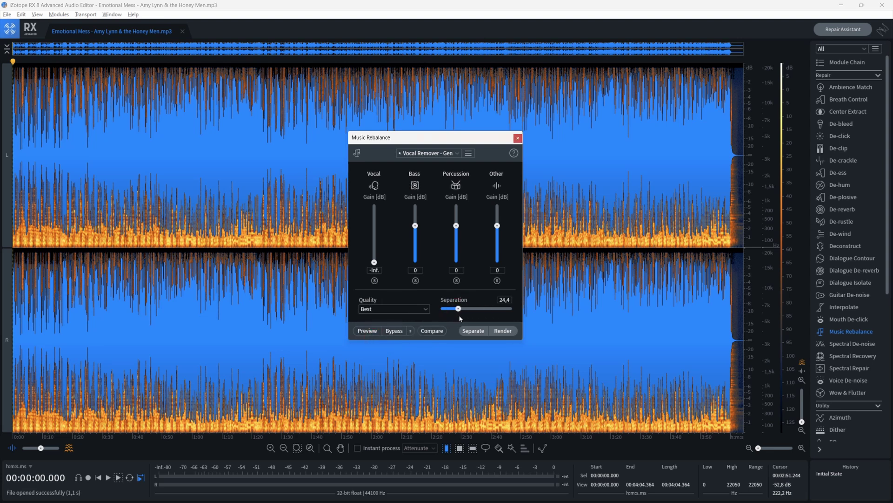
pyautogui.moveTo(458, 314)
pyautogui.mouseDown()
pyautogui.moveTo(511, 317)
pyautogui.moveTo(473, 316)
pyautogui.mouseUp()
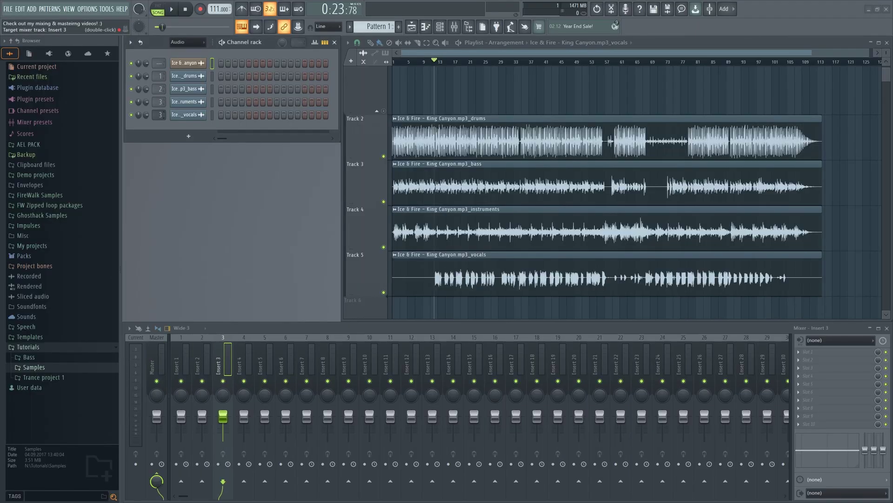
# Rename mixer insert 1 to Drums and insert 2 to Bass.
pyautogui.rightClick(189, 363)
pyautogui.click(205, 268)
pyautogui.write('Dru')
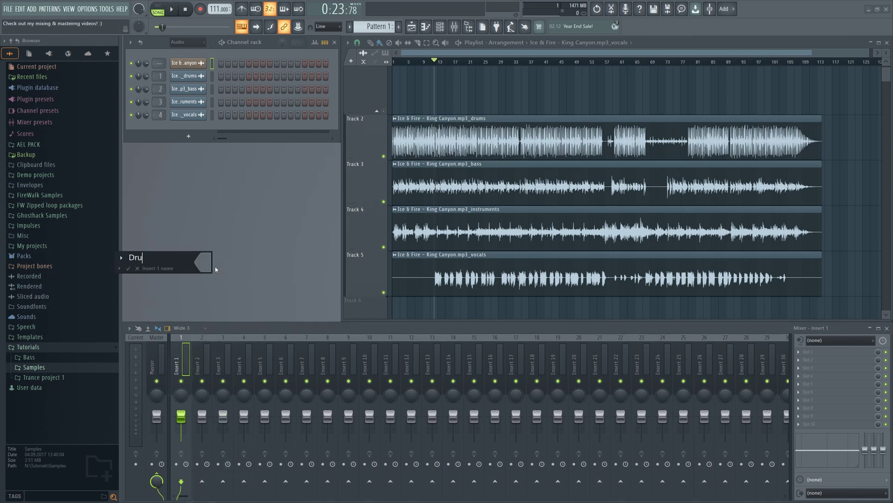
pyautogui.write('ms')
pyautogui.press('Return')
pyautogui.rightClick(207, 364)
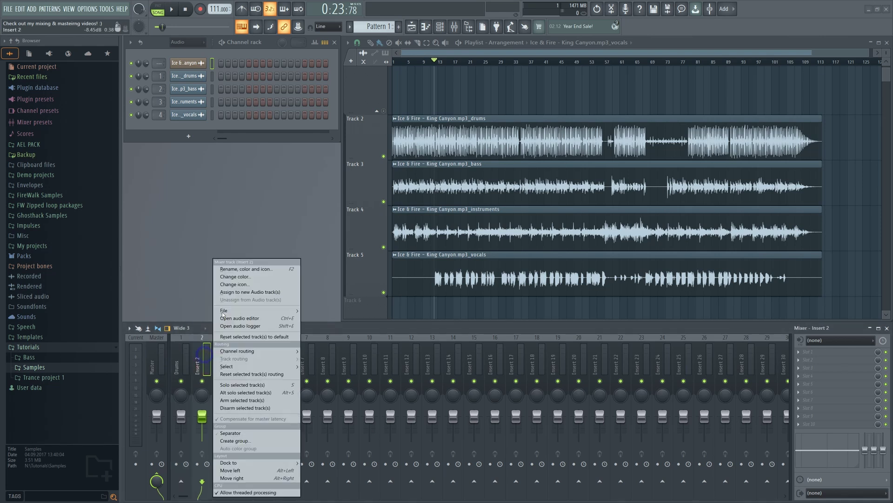
pyautogui.click(235, 271)
pyautogui.write('Bas')
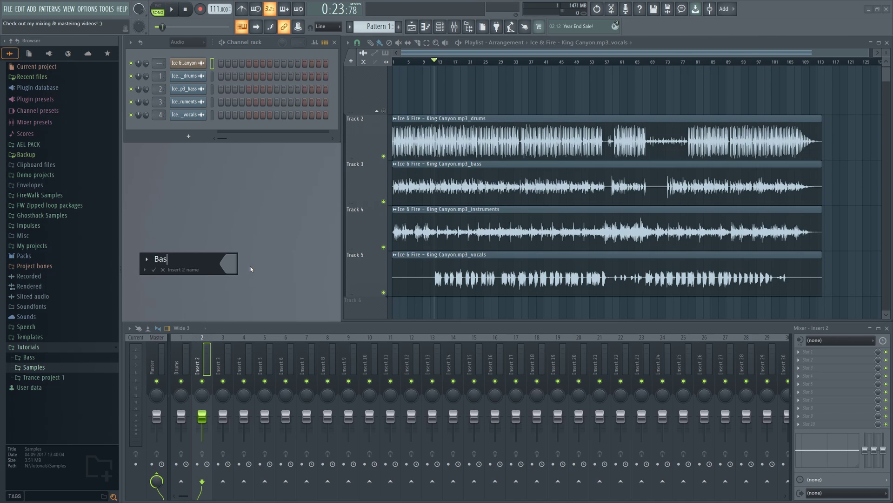
pyautogui.write('s')
pyautogui.press('Return')
# Rename mixer insert 3 to Instruments and insert 4 to Vocal.
pyautogui.rightClick(228, 364)
pyautogui.click(272, 270)
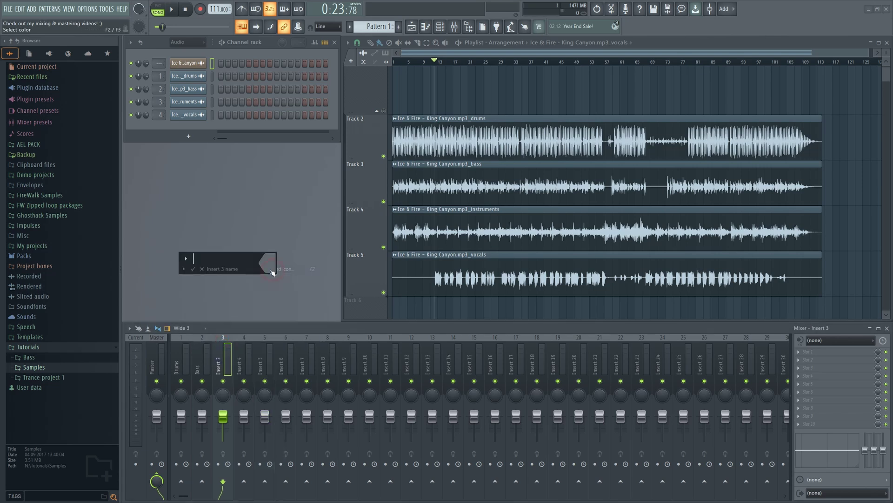
pyautogui.press('Return')
pyautogui.rightClick(242, 365)
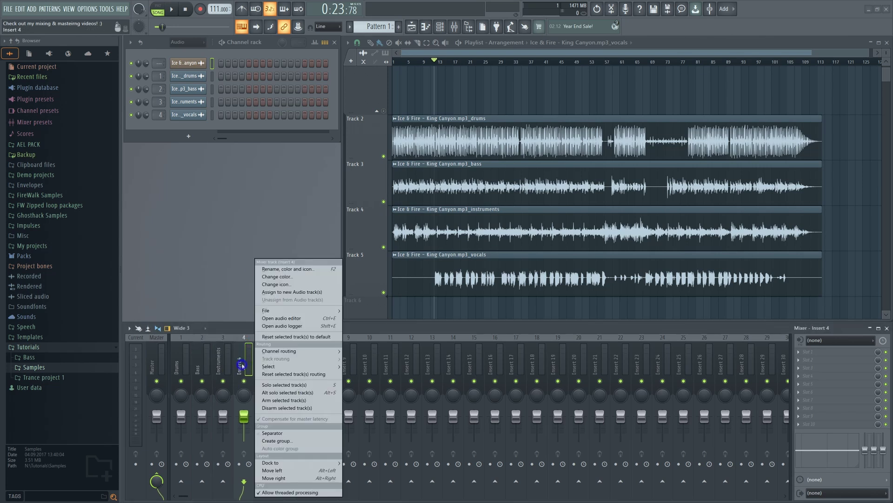
pyautogui.click(289, 268)
pyautogui.write('Vocal')
pyautogui.press('Return')
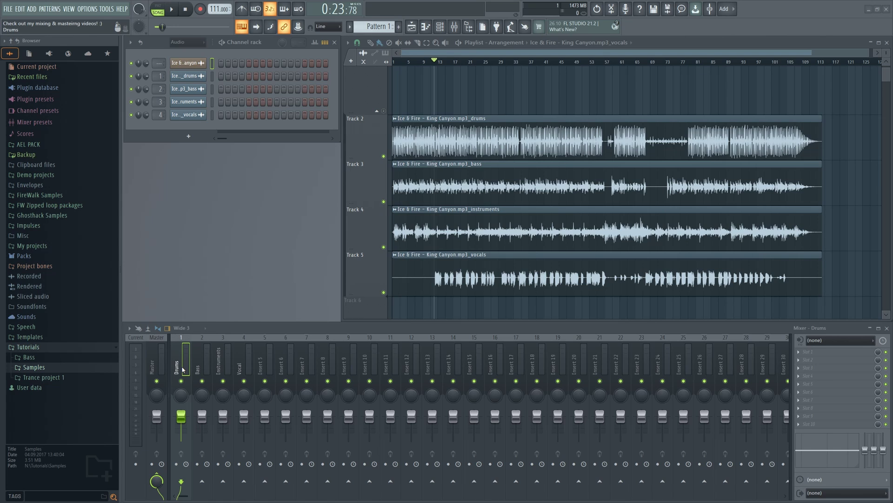
# Load Transient Processor in the Drums insert's first slot and raise its attack during playback.
pyautogui.click(807, 356)
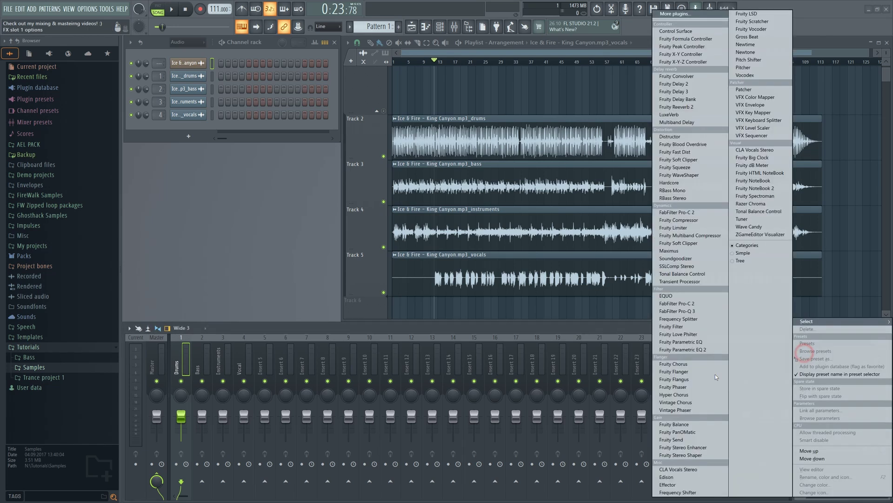
pyautogui.click(681, 282)
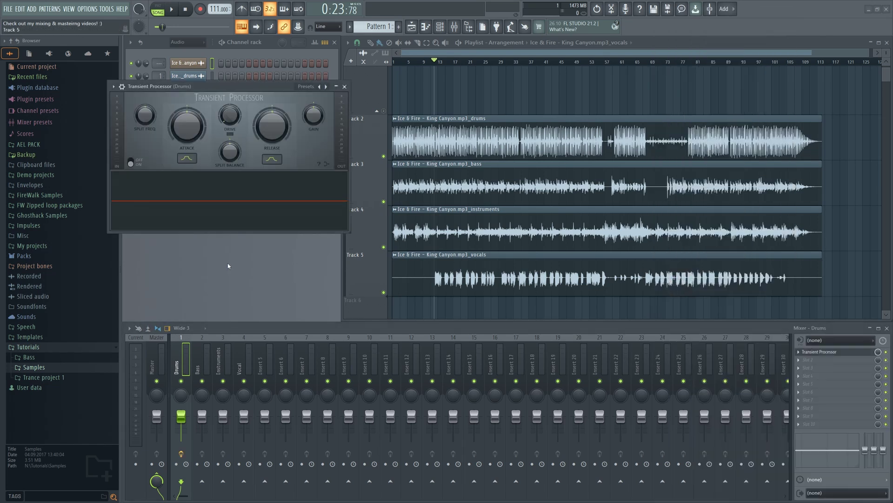
pyautogui.press('space')
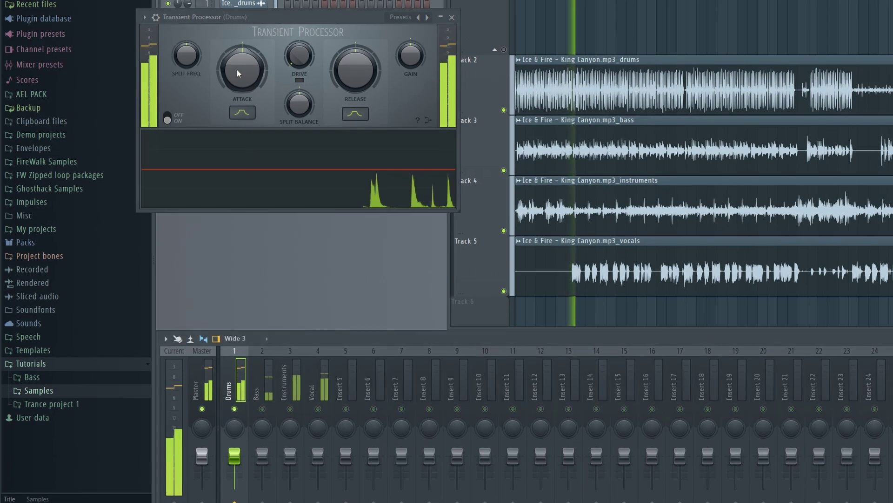
pyautogui.moveTo(224, 79); pyautogui.dragTo(217, 56)
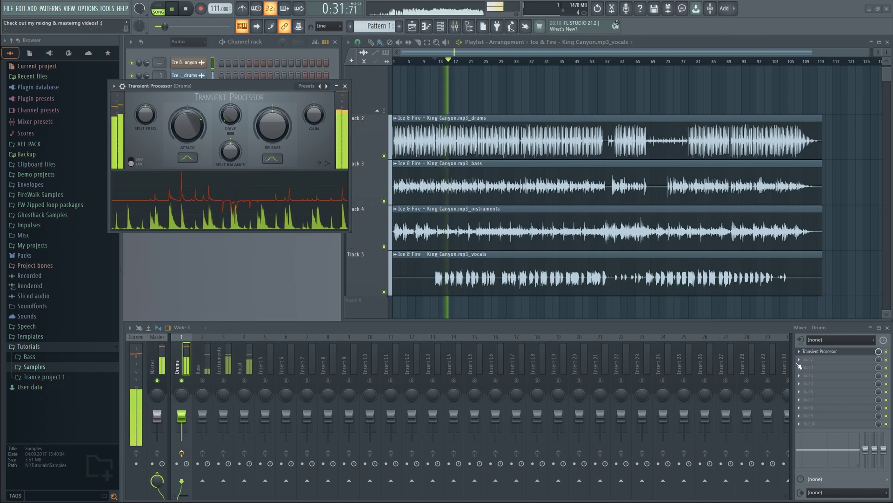
pyautogui.press('space')
# Add Fruity Parametric EQ 2 to Drums, boosting around 118 Hz and 5 kHz.
pyautogui.click(799, 360)
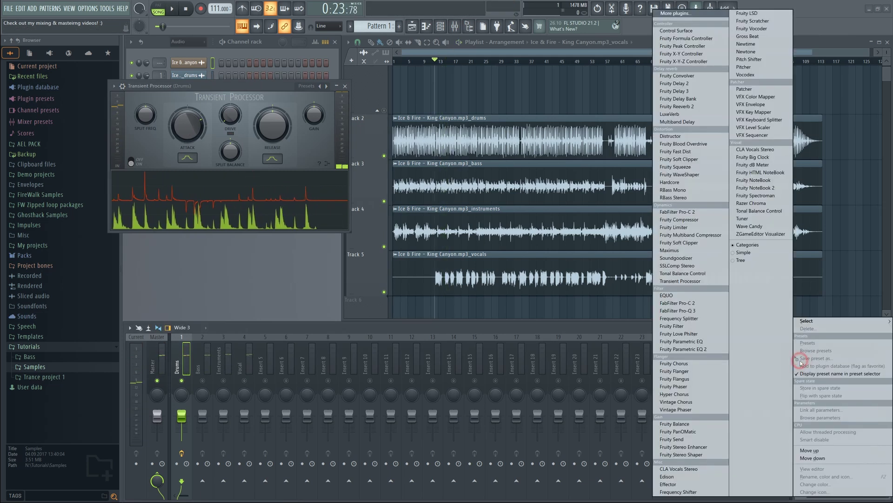
pyautogui.click(710, 348)
pyautogui.moveTo(177, 93); pyautogui.dragTo(360, 252)
pyautogui.press('space')
pyautogui.moveTo(308, 327); pyautogui.dragTo(304, 322)
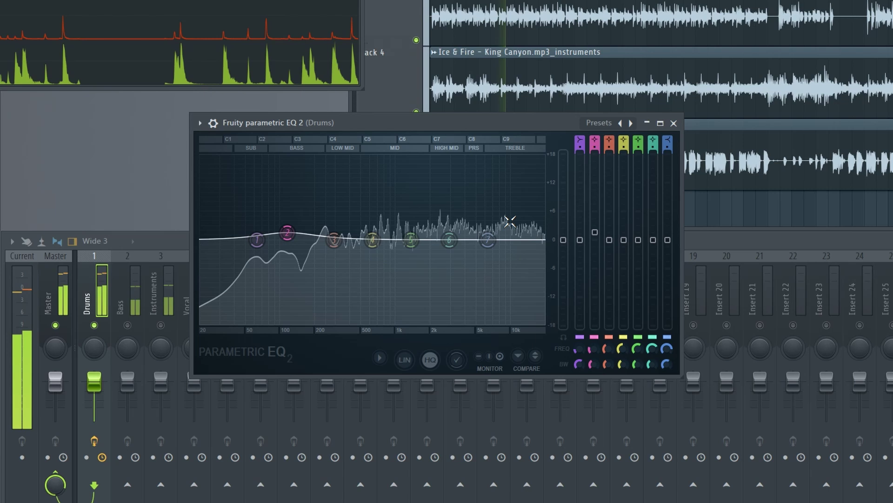
pyautogui.moveTo(450, 240); pyautogui.dragTo(485, 228)
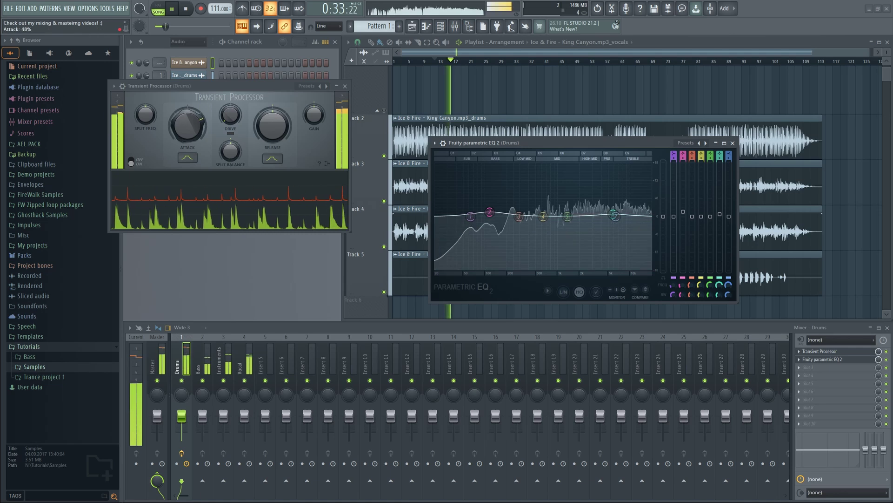
pyautogui.click(731, 145)
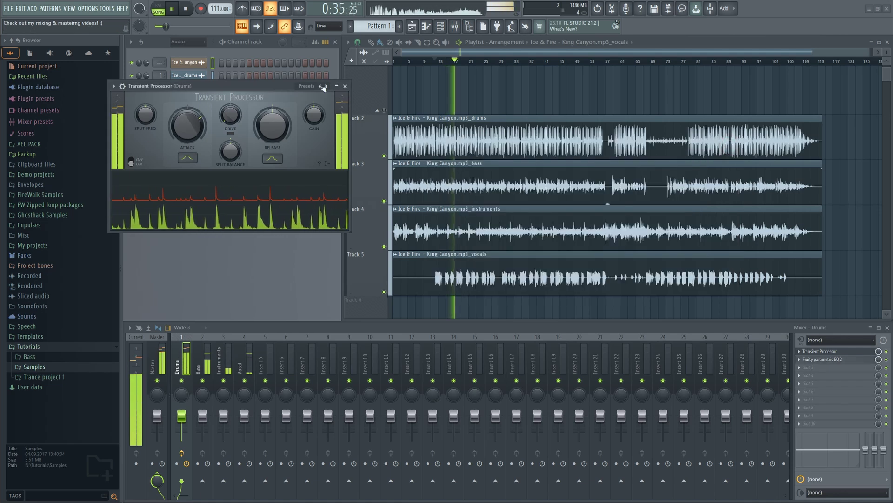
pyautogui.press('Escape')
# Solo the Instruments insert and load FabFilter Pro-C 2 with threshold lowered to about -25.6 dB.
pyautogui.press('space')
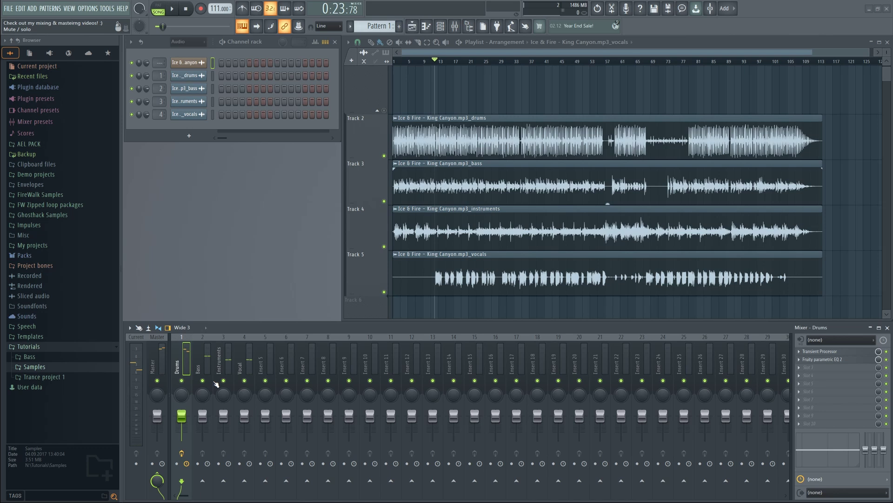
pyautogui.rightClick(224, 381)
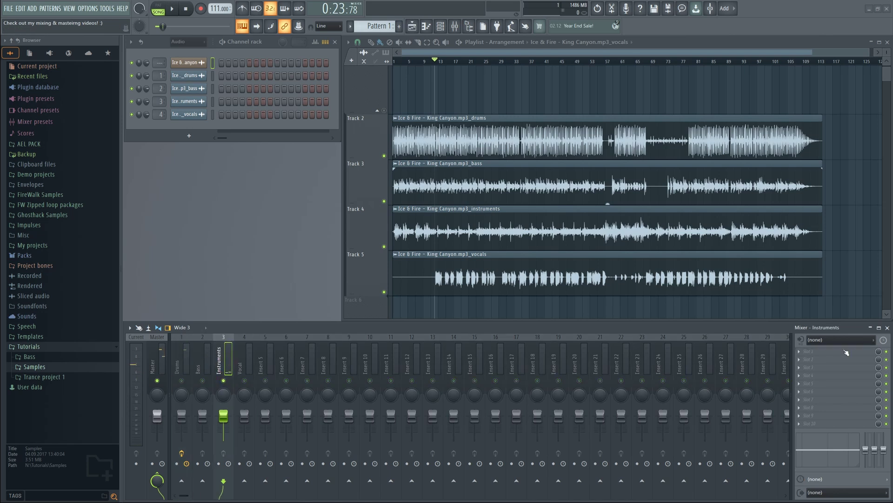
pyautogui.click(837, 354)
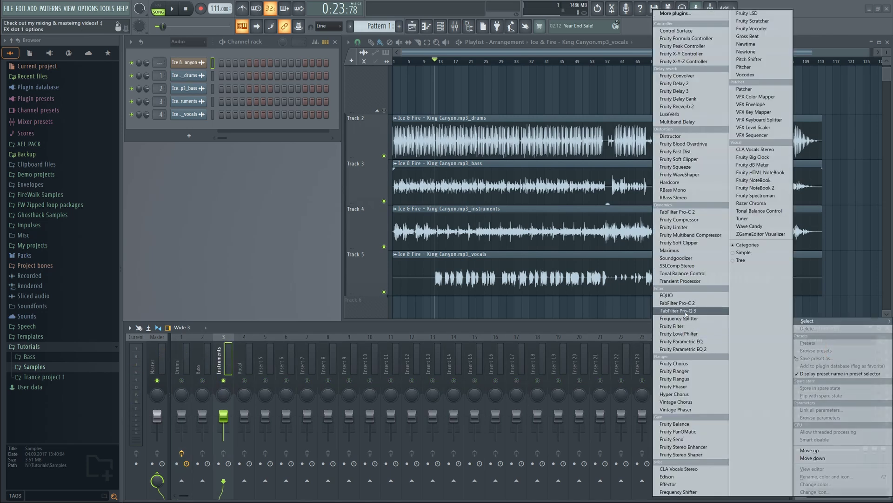
pyautogui.click(678, 211)
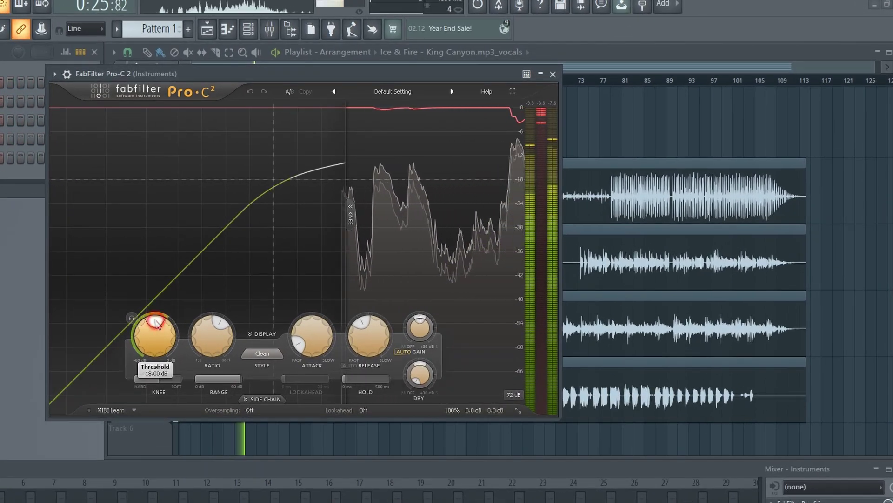
pyautogui.moveTo(185, 310); pyautogui.dragTo(181, 318)
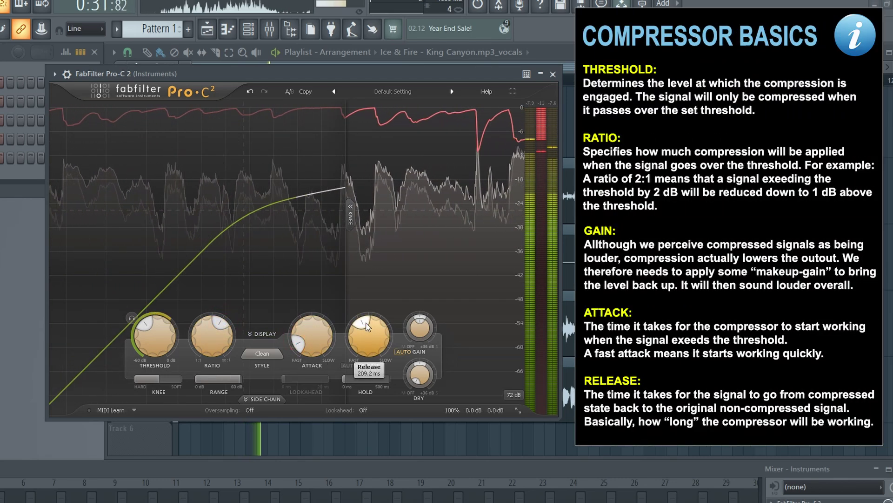
# Blend Pro-C 2 to about 50% mix, unsolo Instruments and stop playback.
pyautogui.scroll(2, 377, 321)
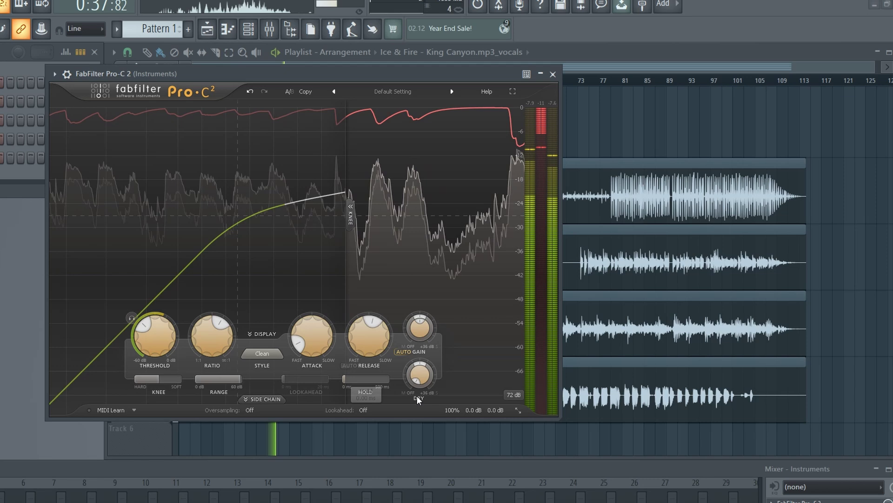
pyautogui.moveTo(452, 410)
pyautogui.moveTo(476, 396); pyautogui.dragTo(423, 398)
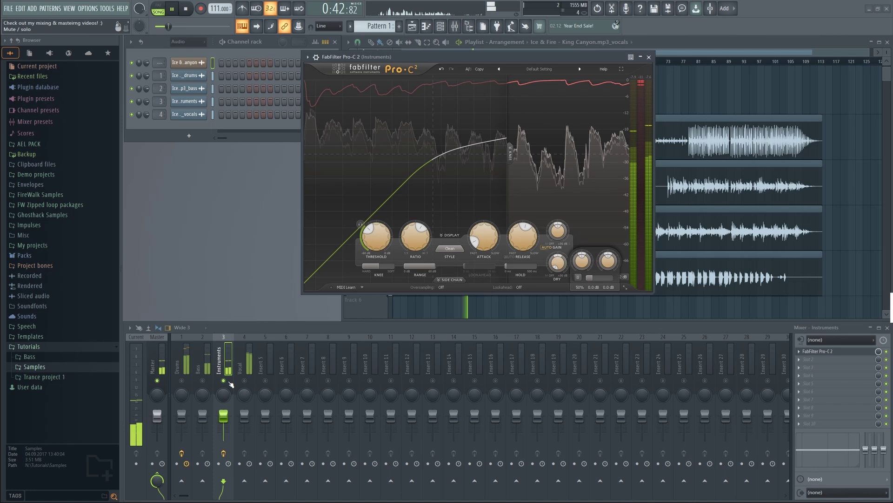
pyautogui.rightClick(229, 381)
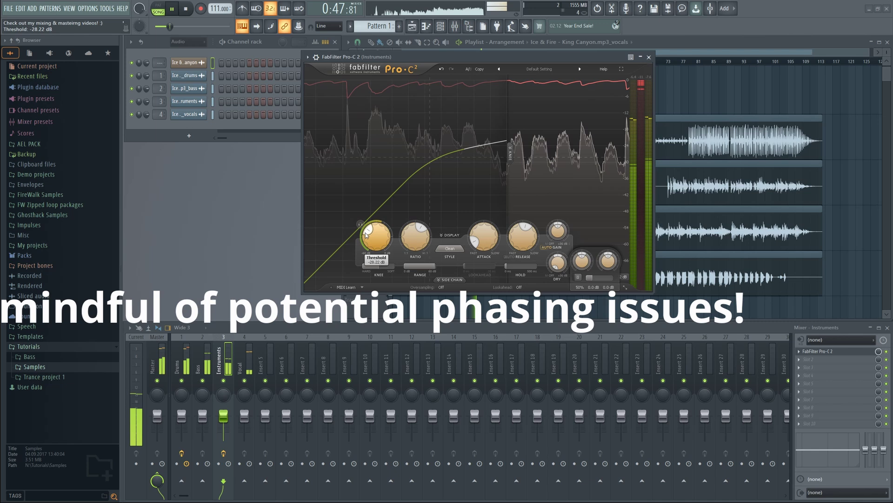
pyautogui.scroll(-2, 367, 234)
pyautogui.scroll(-1, 367, 234)
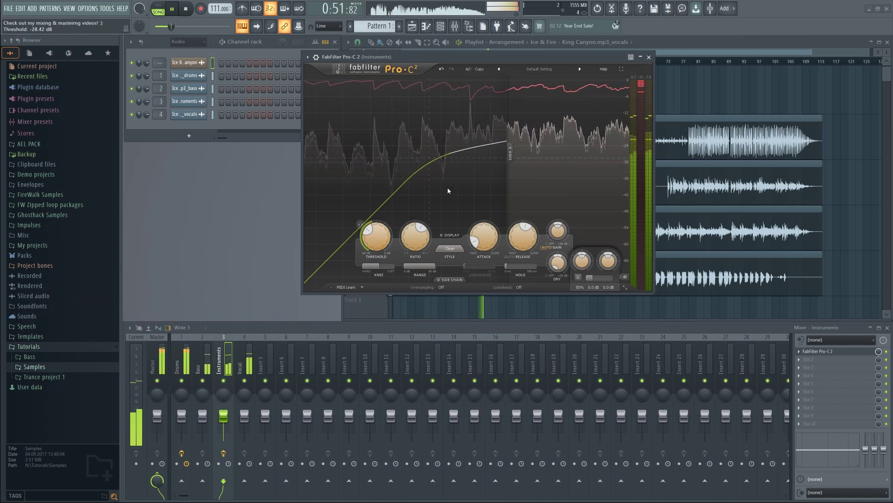
pyautogui.press('space')
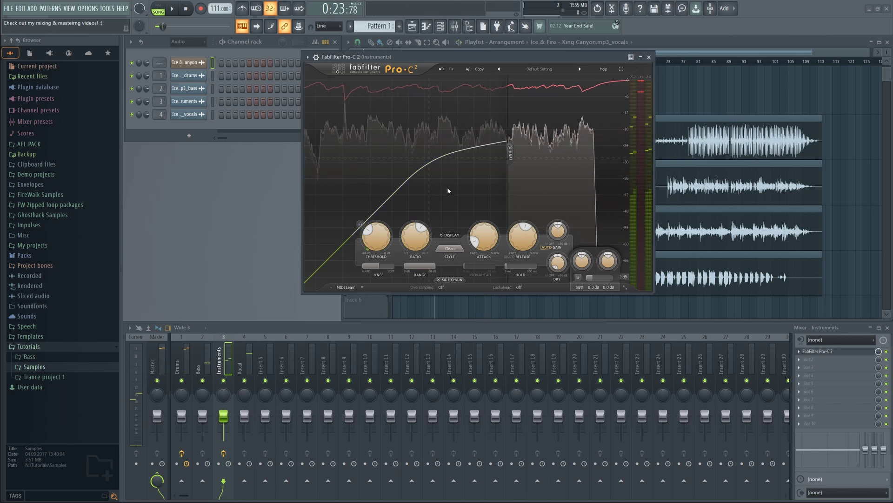
# Close Pro-C 2, load RBass Stereo onto the Bass insert's first slot and start playback.
pyautogui.click(649, 57)
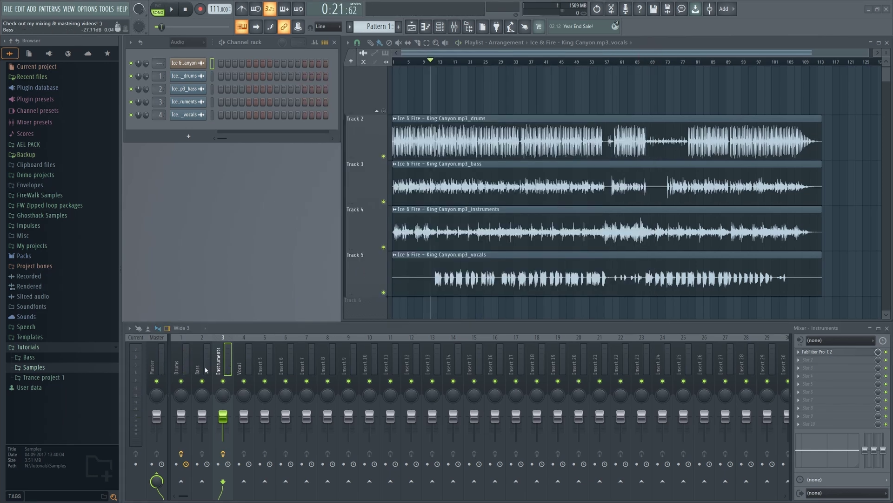
pyautogui.click(202, 367)
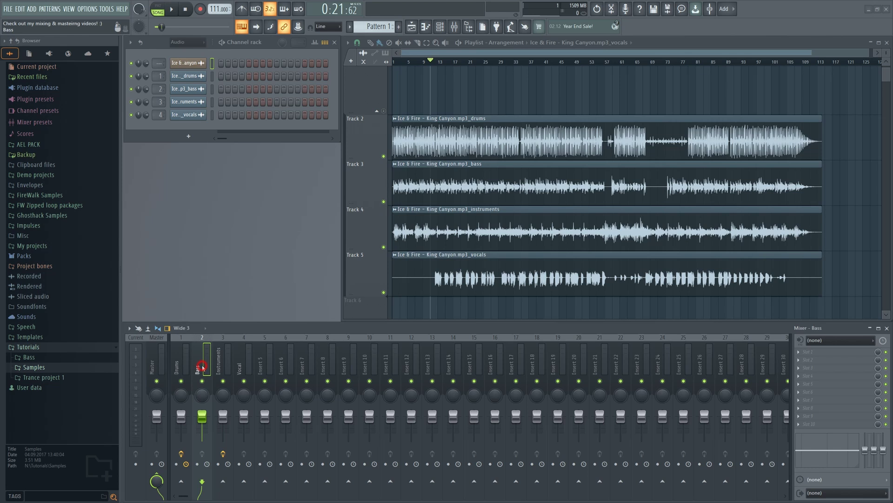
pyautogui.click(812, 355)
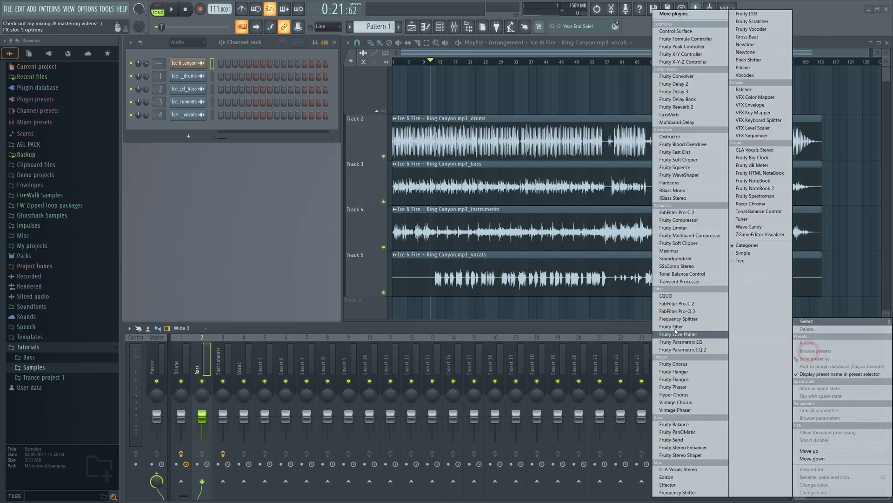
pyautogui.click(688, 199)
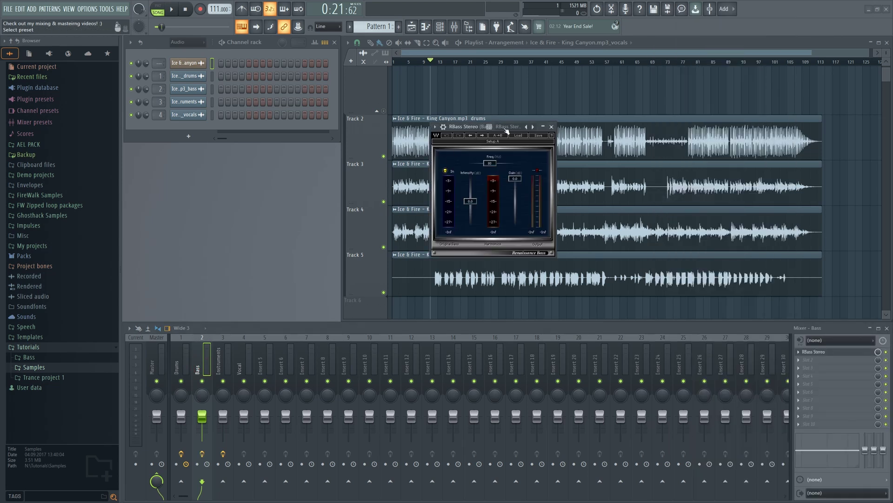
pyautogui.press('space')
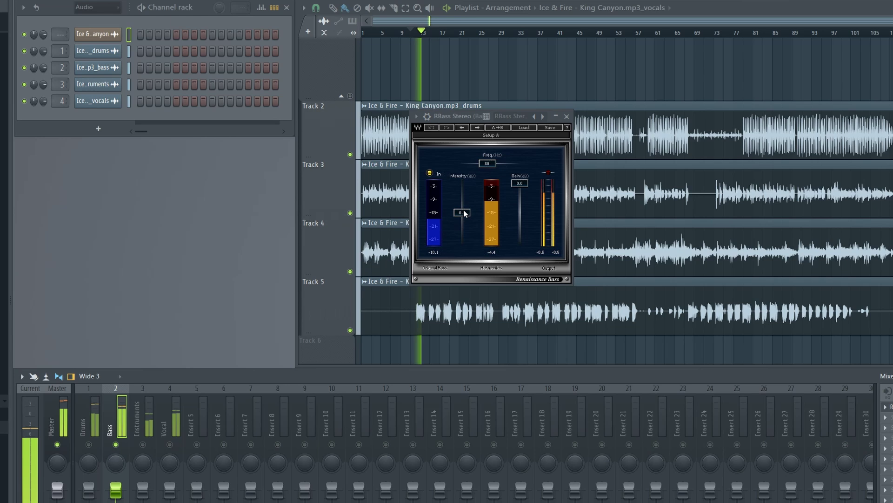
# Adjust the RBass Intensity by ear, settling it at -8.2 dB.
pyautogui.moveTo(463, 212); pyautogui.dragTo(463, 227)
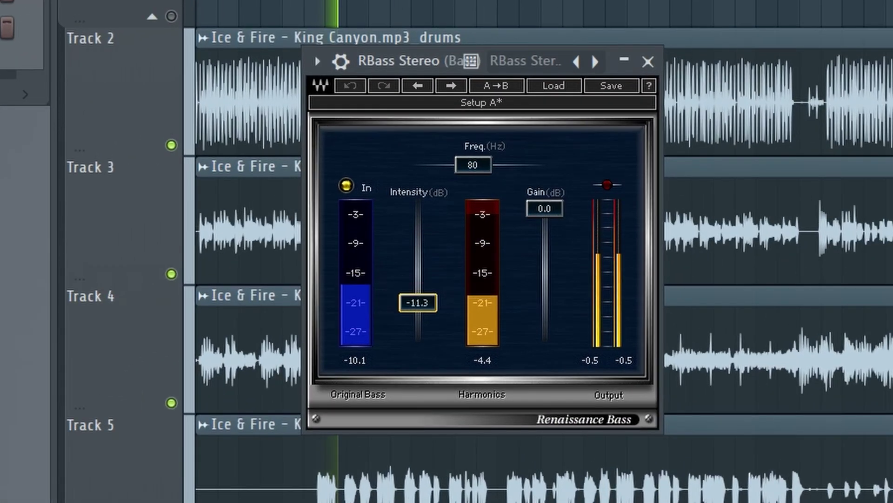
pyautogui.moveTo(418, 303); pyautogui.dragTo(418, 280)
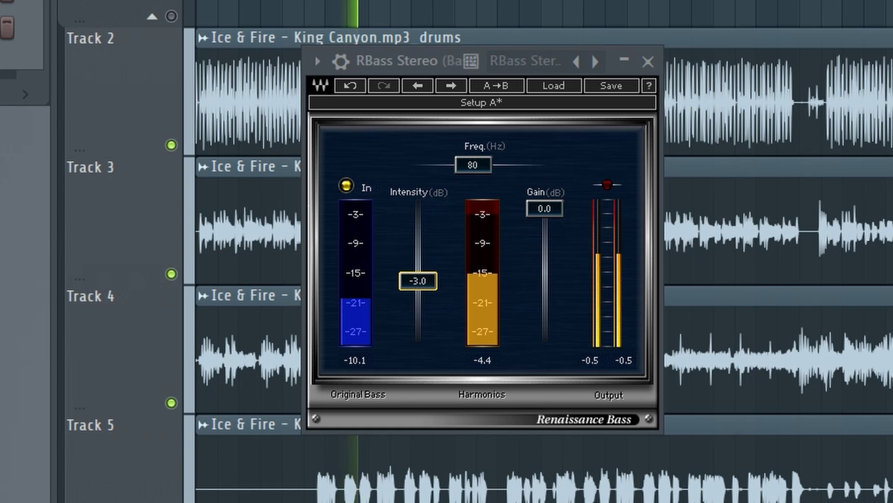
pyautogui.moveTo(417, 281); pyautogui.dragTo(417, 292)
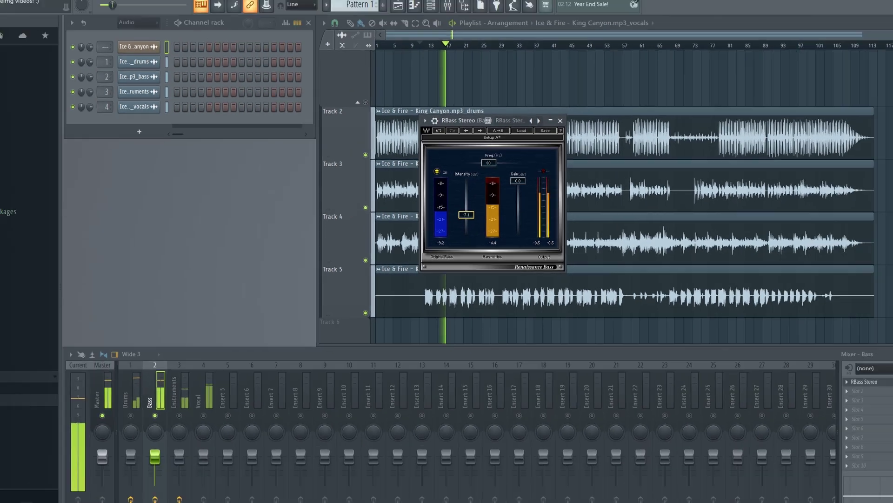
pyautogui.moveTo(466, 214); pyautogui.dragTo(466, 216)
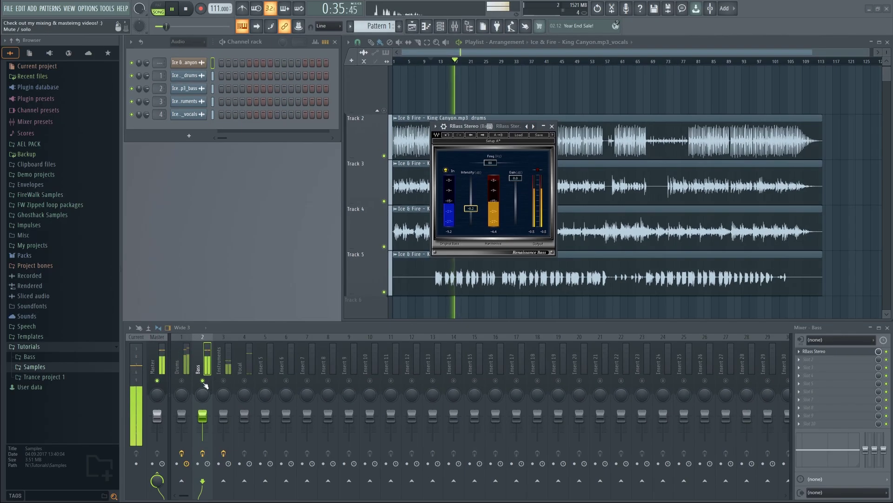
# Unsolo the Bass insert, close the RBass Stereo window and stop playback.
pyautogui.rightClick(203, 381)
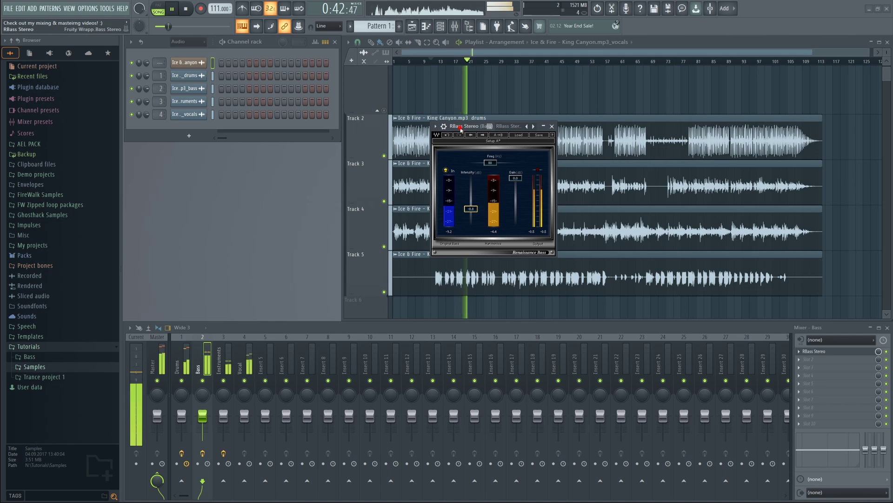
pyautogui.moveTo(461, 128); pyautogui.dragTo(216, 166)
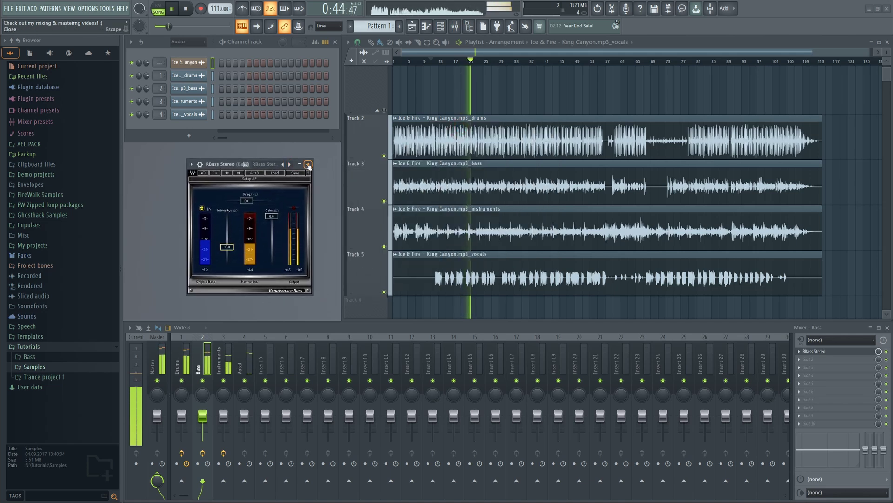
pyautogui.click(308, 165)
pyautogui.press('space')
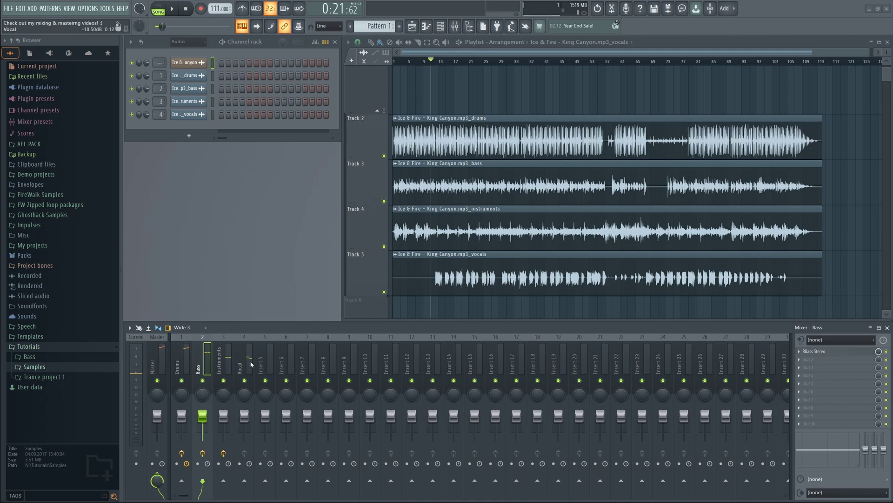
# Load CLA Vocals Stereo on the Vocal insert and switch off its pitch, delay and reverb.
pyautogui.click(247, 362)
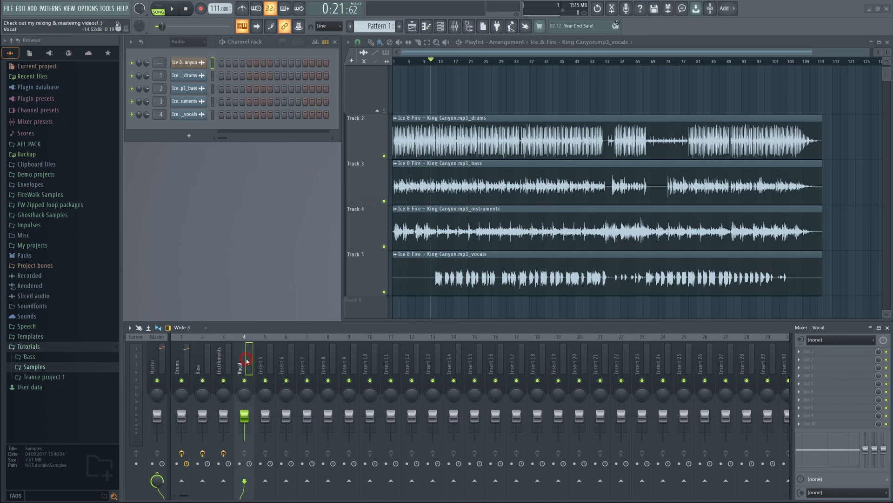
pyautogui.click(857, 348)
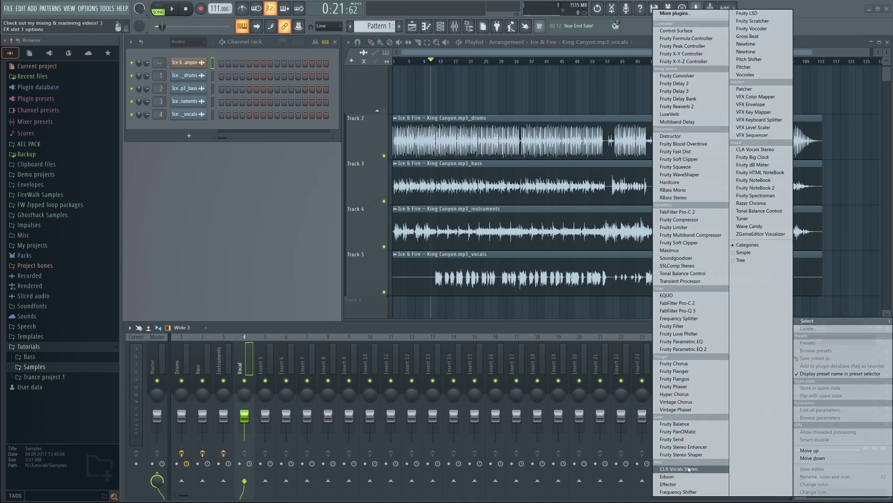
pyautogui.click(681, 467)
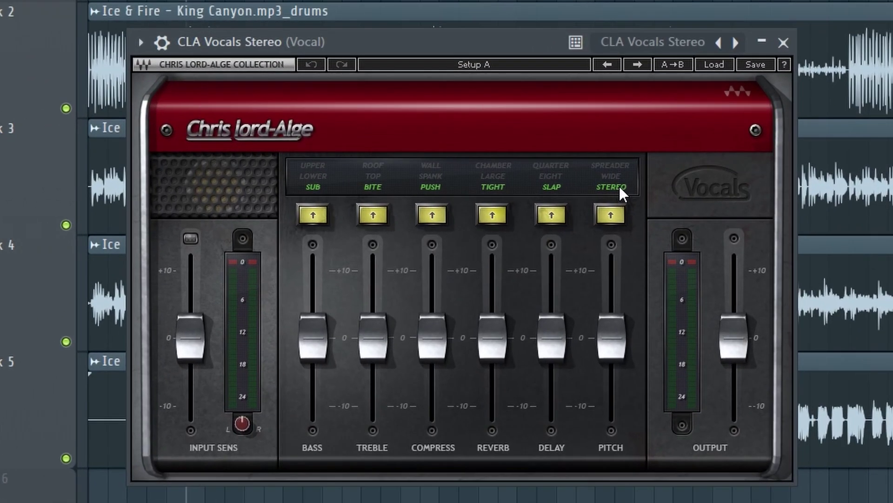
pyautogui.click(619, 186)
pyautogui.click(546, 190)
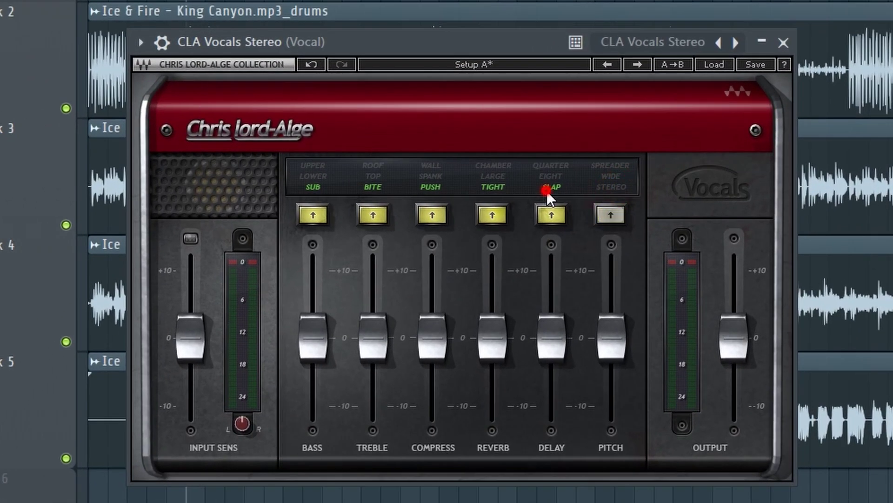
pyautogui.click(504, 186)
# Raise CLA Vocals compression to 4.1 and treble to about +1.2.
pyautogui.moveTo(432, 339); pyautogui.dragTo(434, 317)
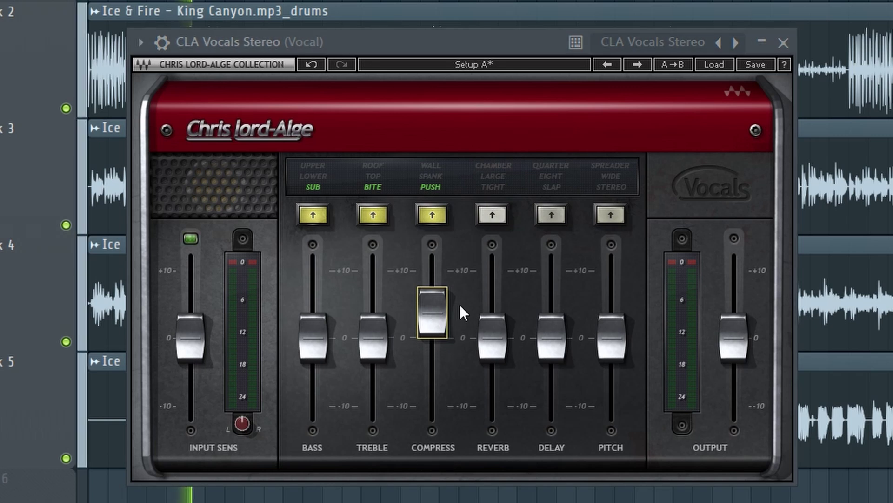
pyautogui.moveTo(428, 304); pyautogui.dragTo(428, 305)
pyautogui.moveTo(372, 335); pyautogui.dragTo(372, 327)
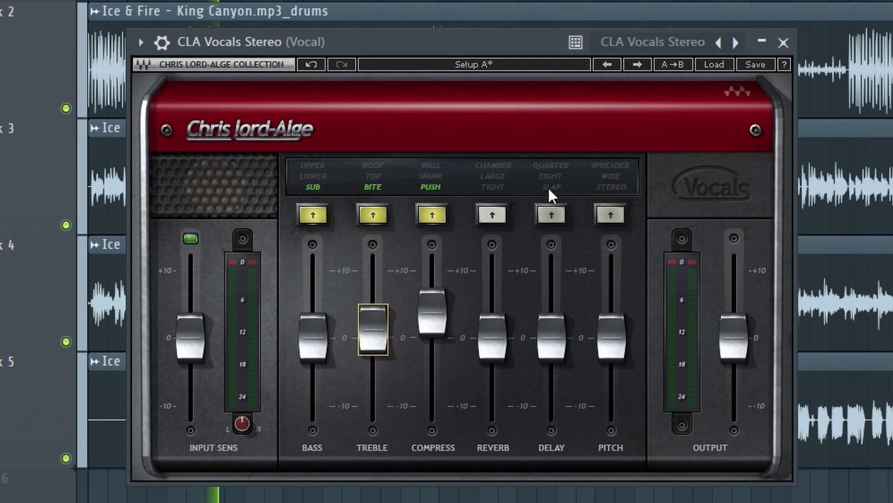
# Re-enable reverb in TIGHT mode and delay in SLAP mode, lowering the delay to -4.0.
pyautogui.click(499, 189)
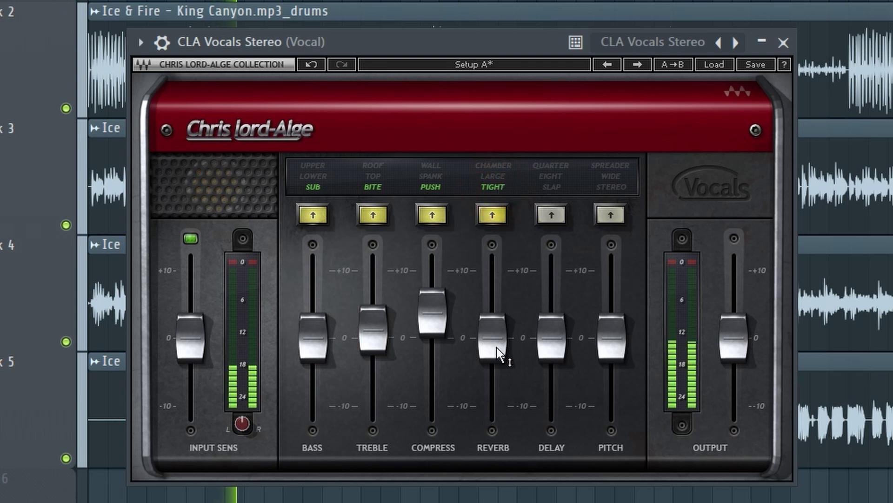
pyautogui.moveTo(499, 353); pyautogui.dragTo(497, 289)
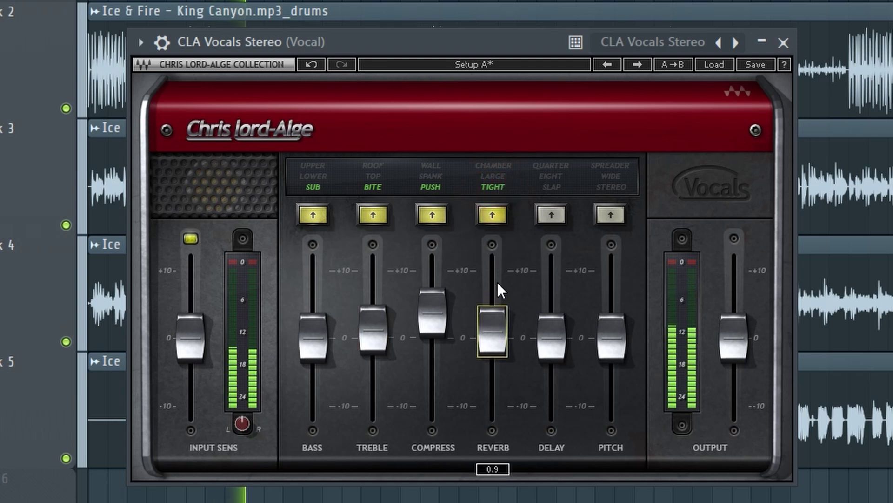
pyautogui.click(552, 188)
pyautogui.moveTo(544, 319); pyautogui.dragTo(542, 332)
pyautogui.click(561, 177)
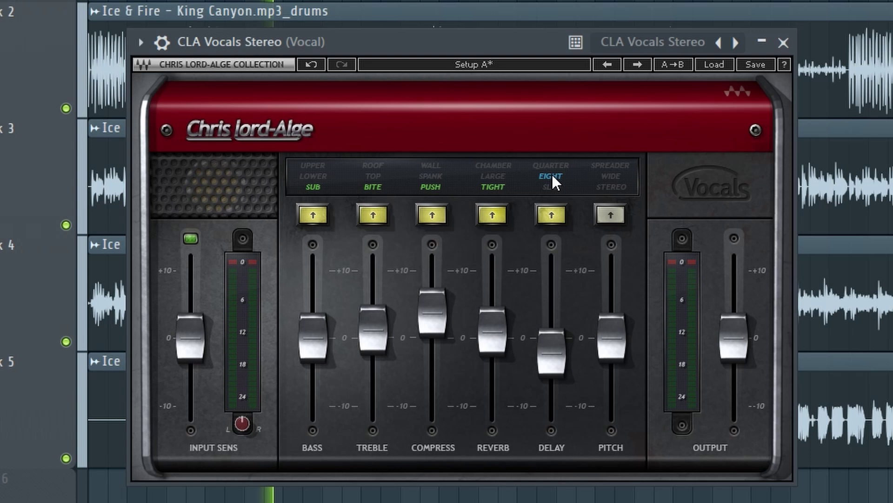
pyautogui.moveTo(549, 321); pyautogui.dragTo(549, 334)
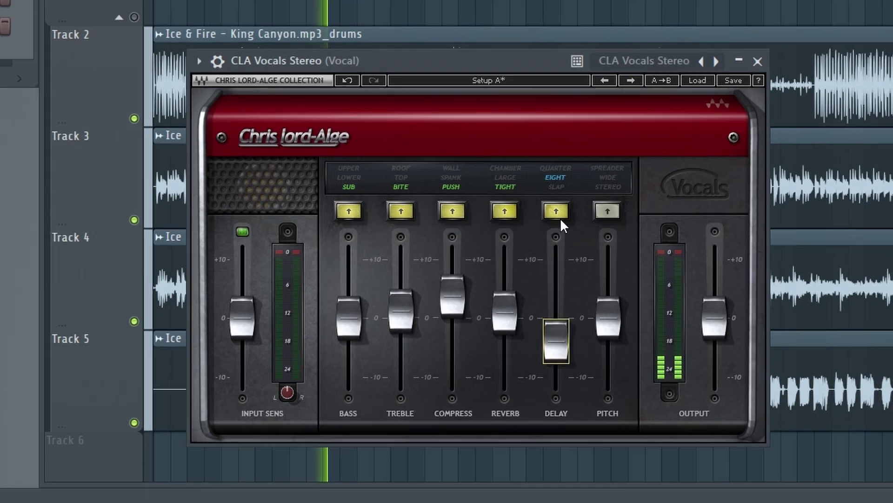
pyautogui.click(551, 215)
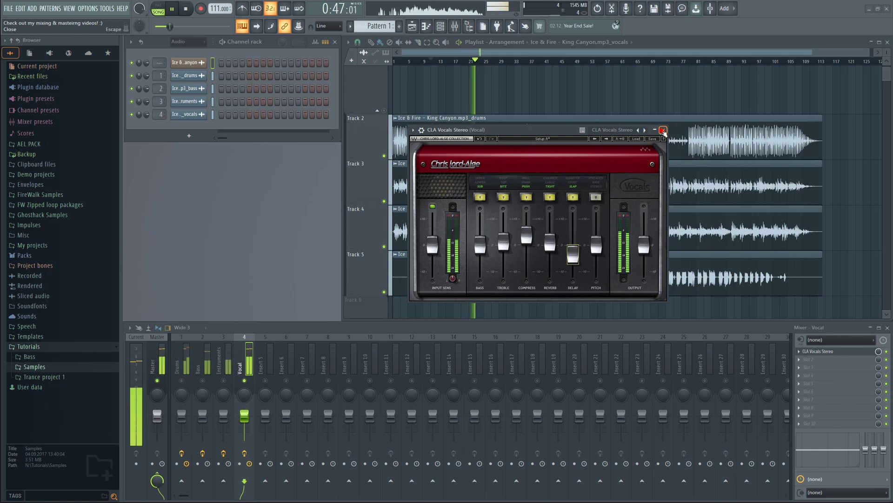
# Close the CLA Vocals window, play the project to check the mix, then stop.
pyautogui.click(663, 130)
pyautogui.press('space')
pyautogui.press('space')
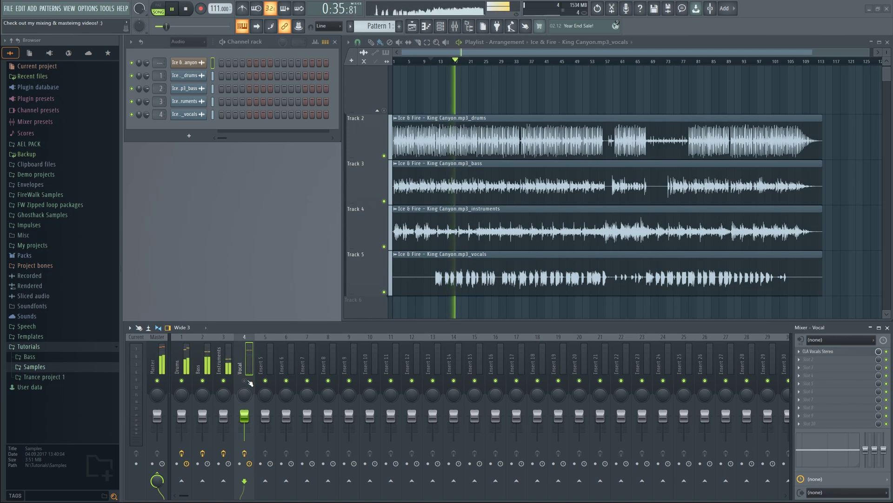
pyautogui.press('space')
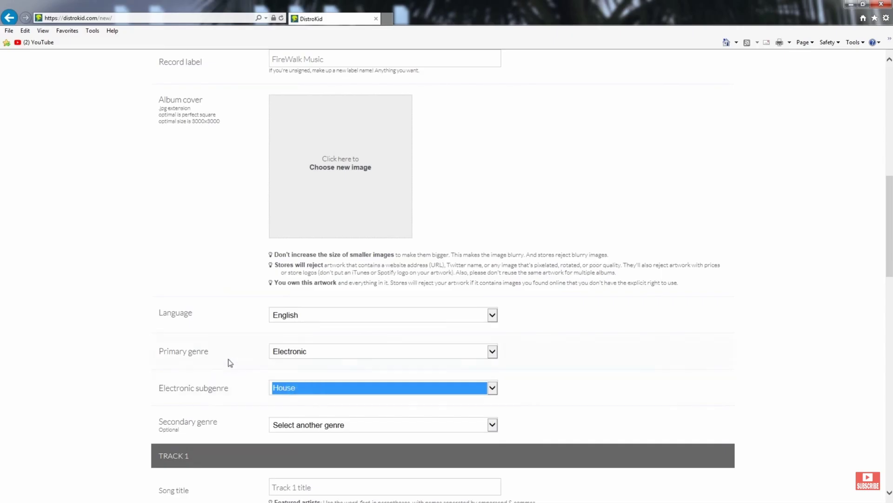
# Bring up the DistroKid upload page and scroll down to the Track 1 song fields.
pyautogui.click(74, 319)
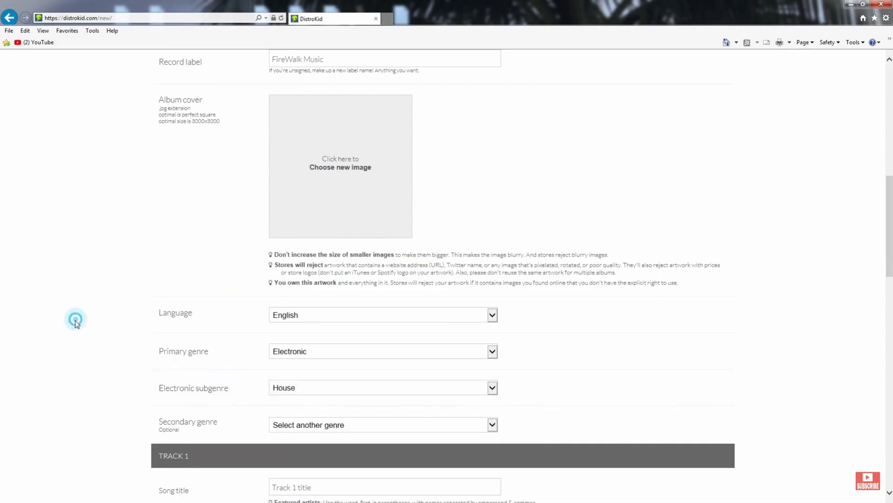
pyautogui.scroll(-4, 83, 325)
pyautogui.scroll(-2, 299, 273)
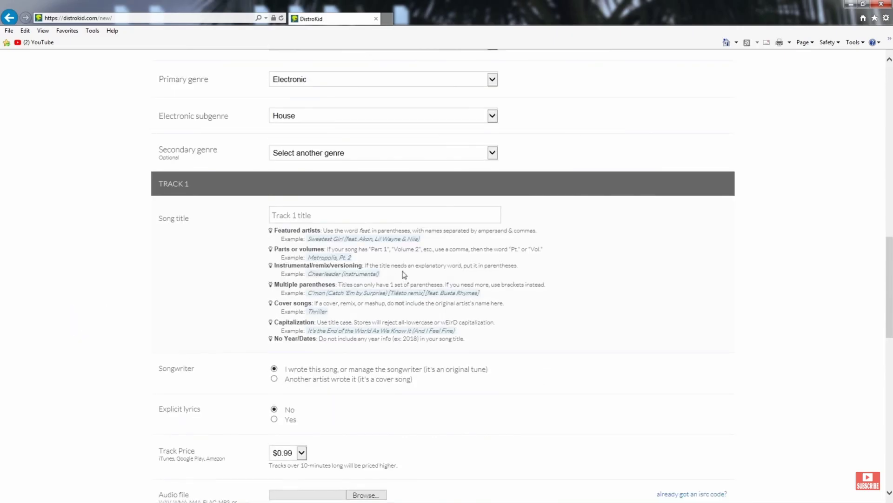